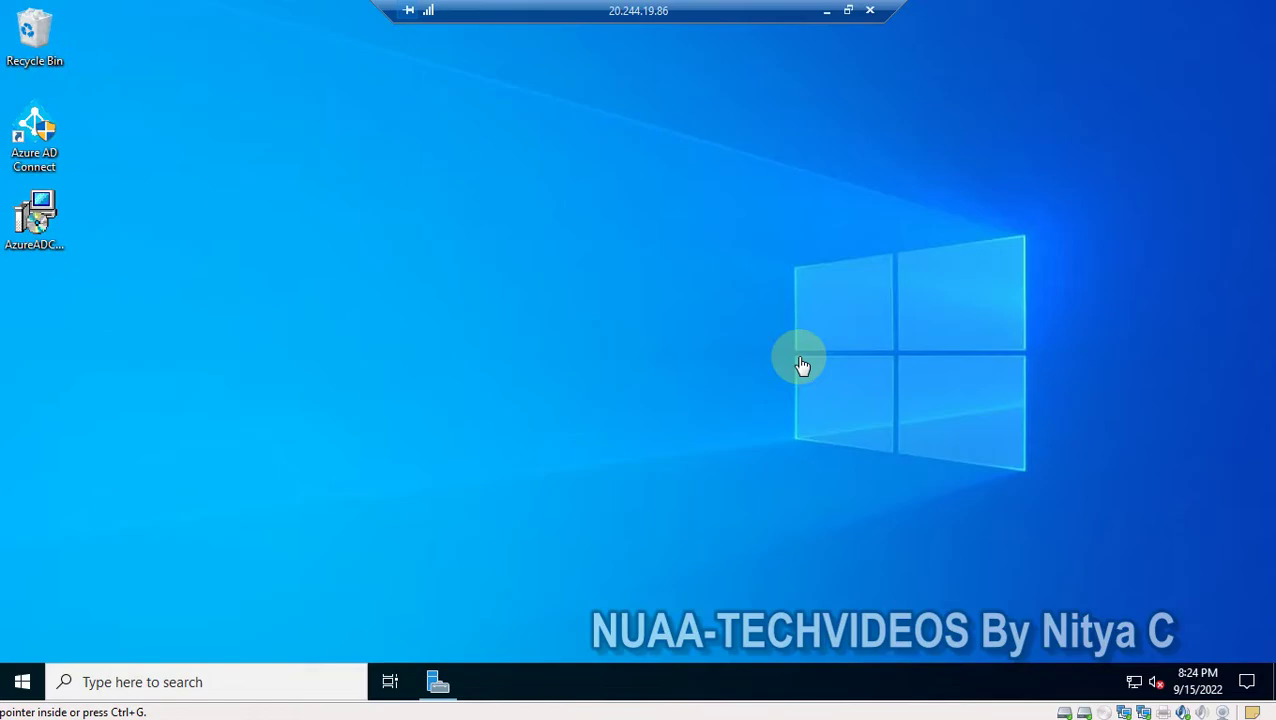
pyautogui.click(437, 681)
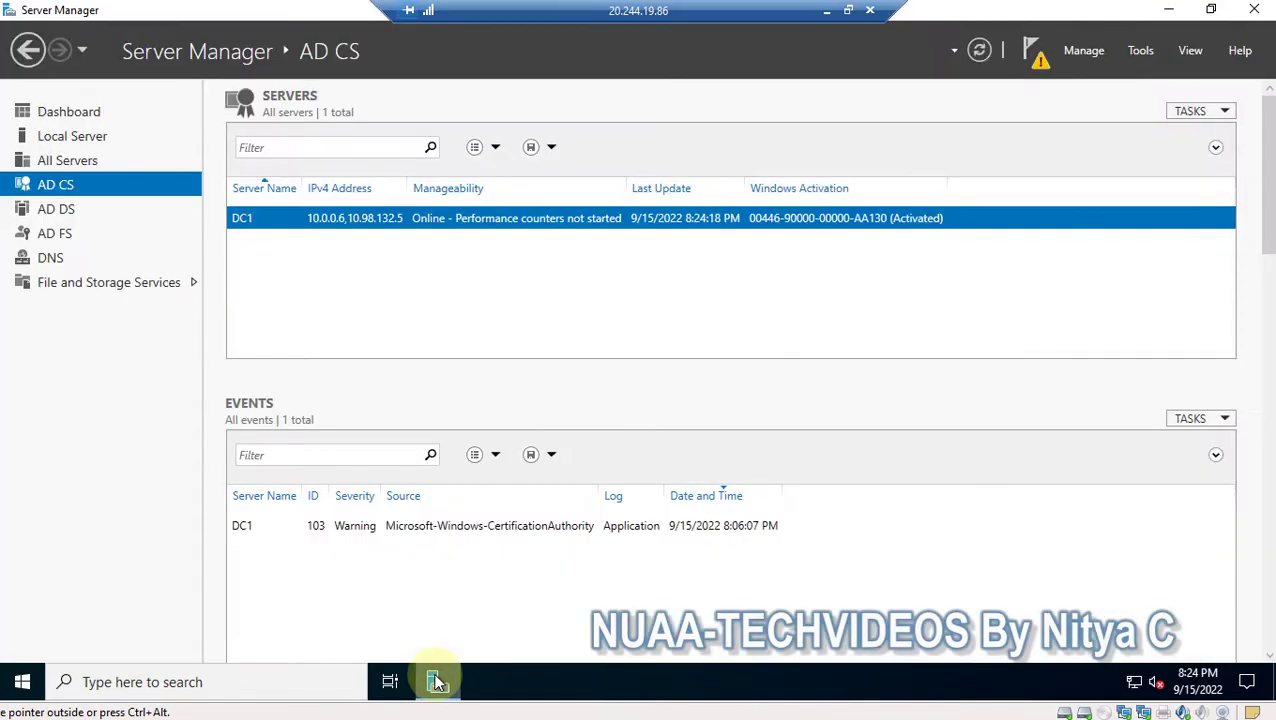
pyautogui.click(437, 681)
pyautogui.click(437, 681)
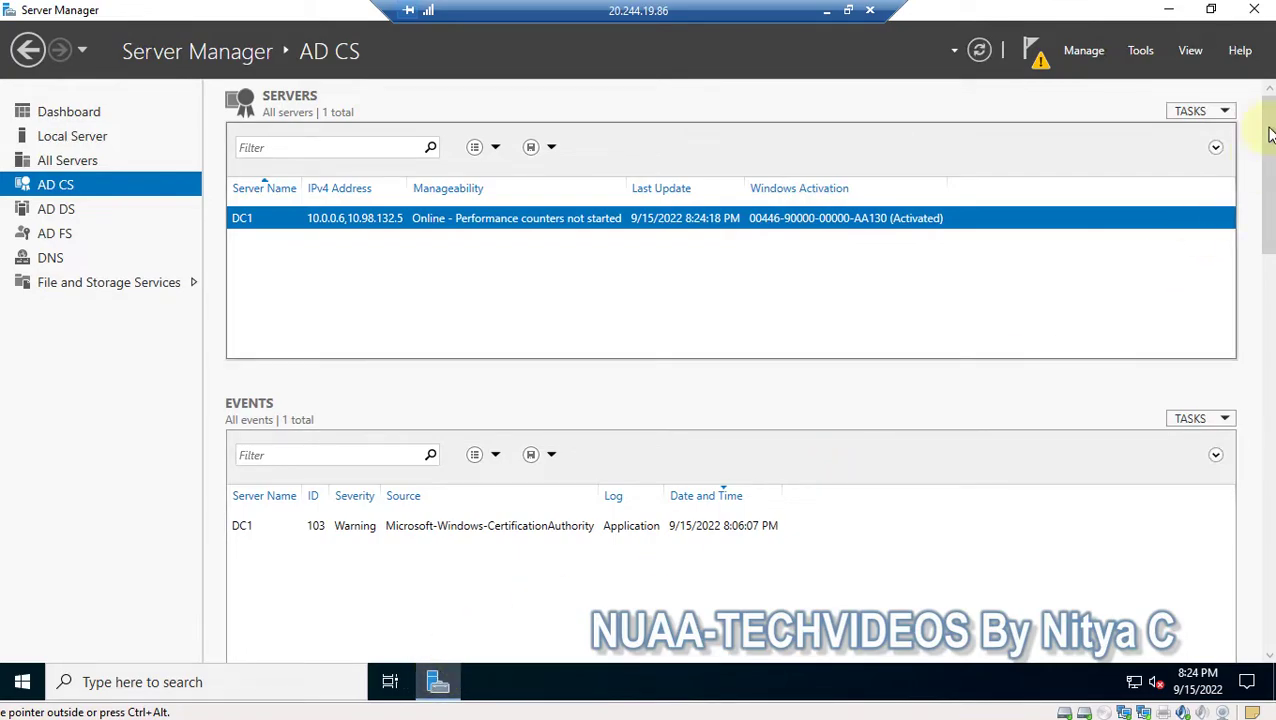
pyautogui.click(1082, 52)
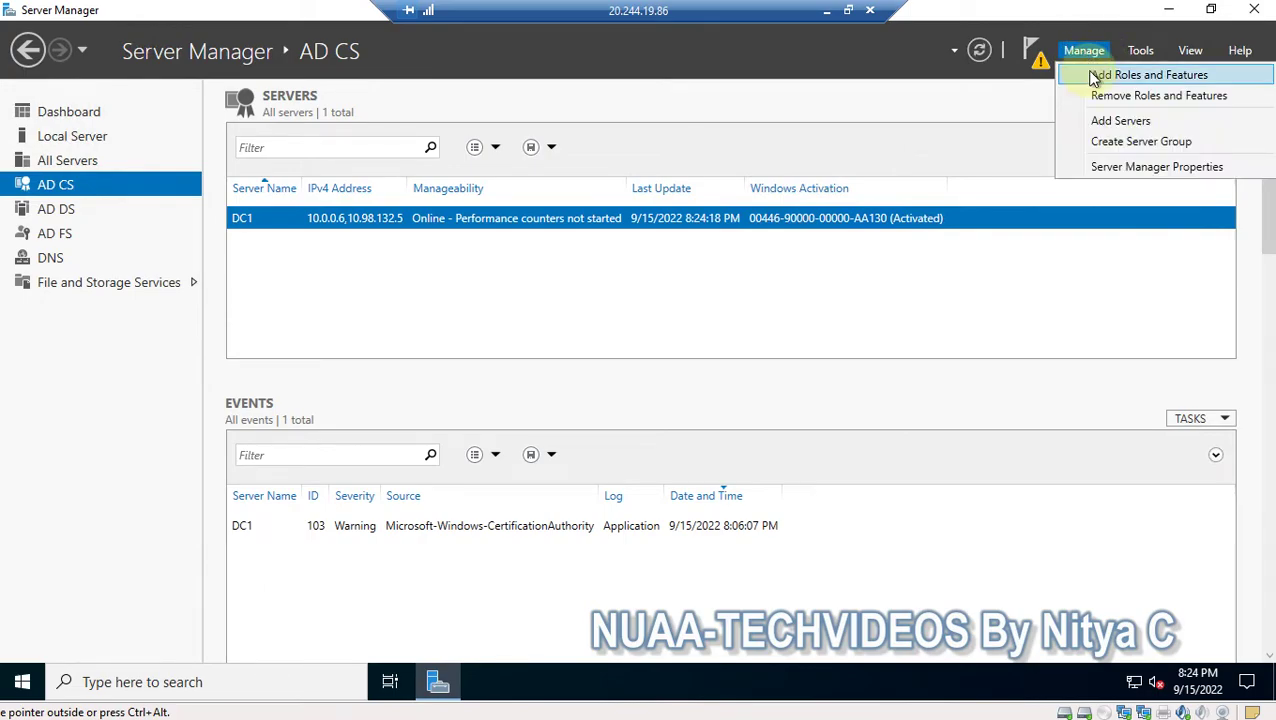
pyautogui.click(1095, 77)
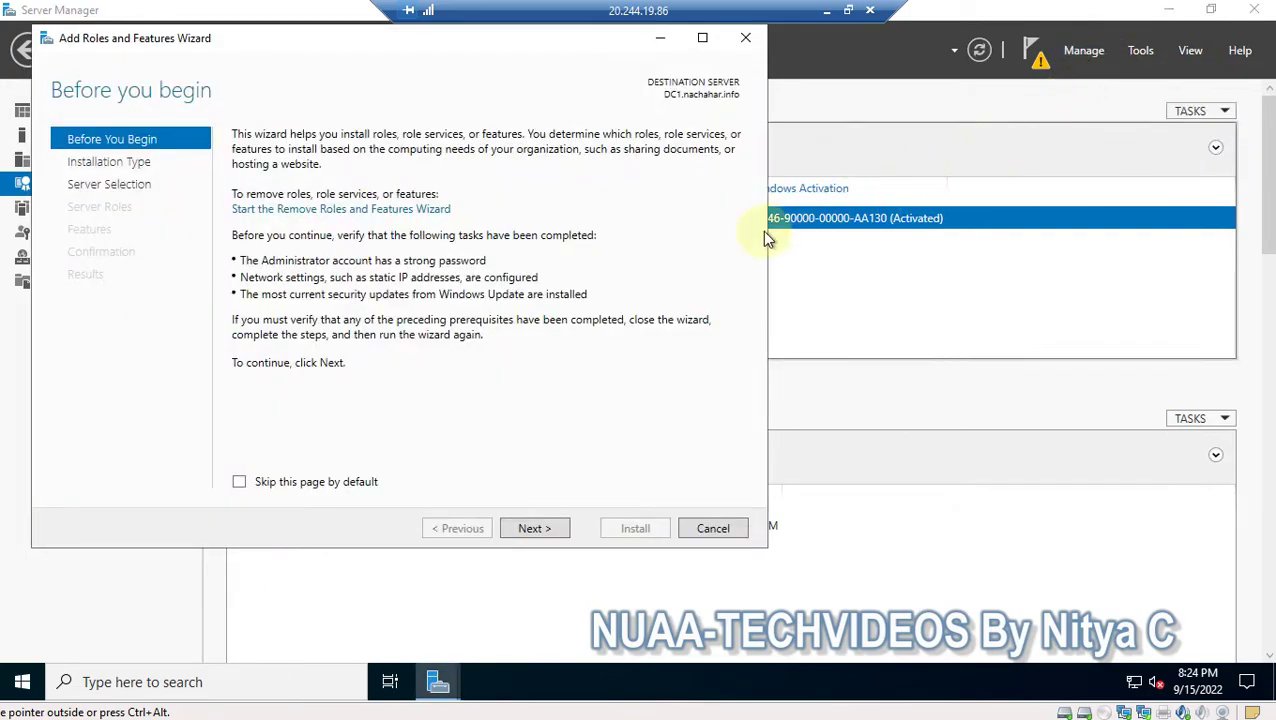
pyautogui.click(533, 530)
pyautogui.click(533, 530)
pyautogui.click(533, 530)
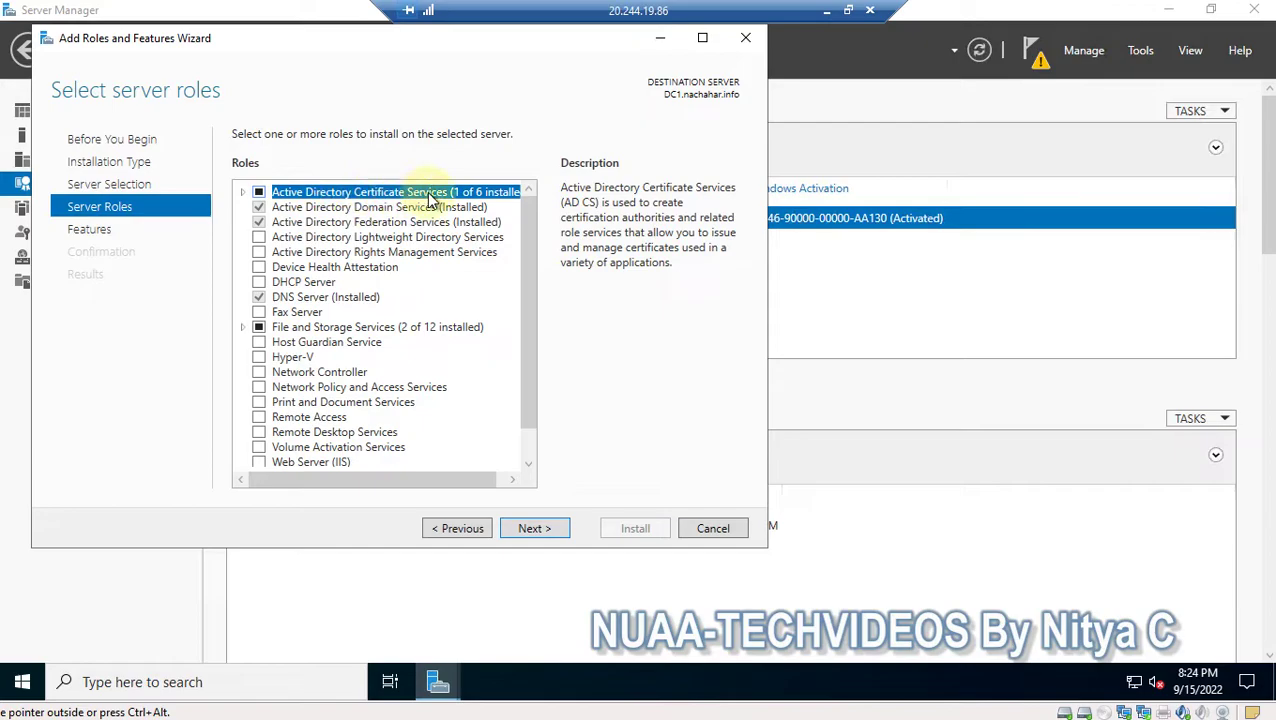
pyautogui.click(533, 529)
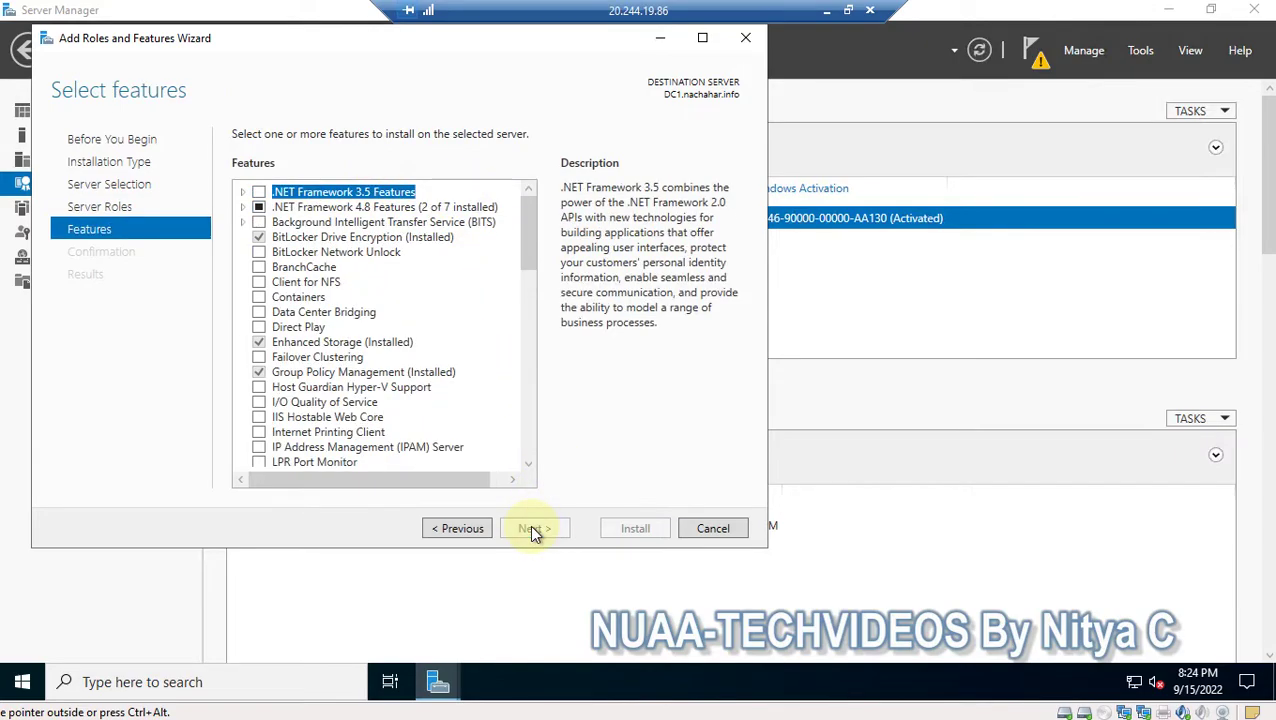
pyautogui.click(713, 529)
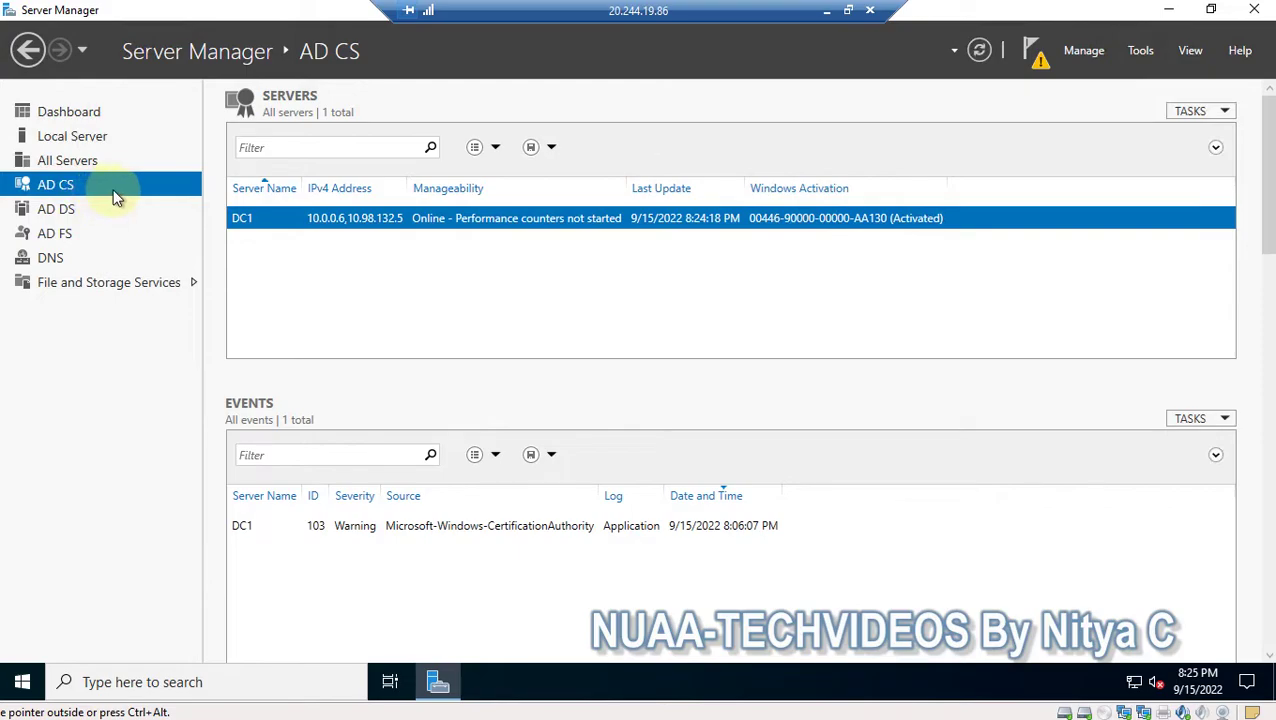
# - Launch Certification Authority maximized and select nachahar-DC1-CA's Certificate Templates folder
pyautogui.click(1138, 50)
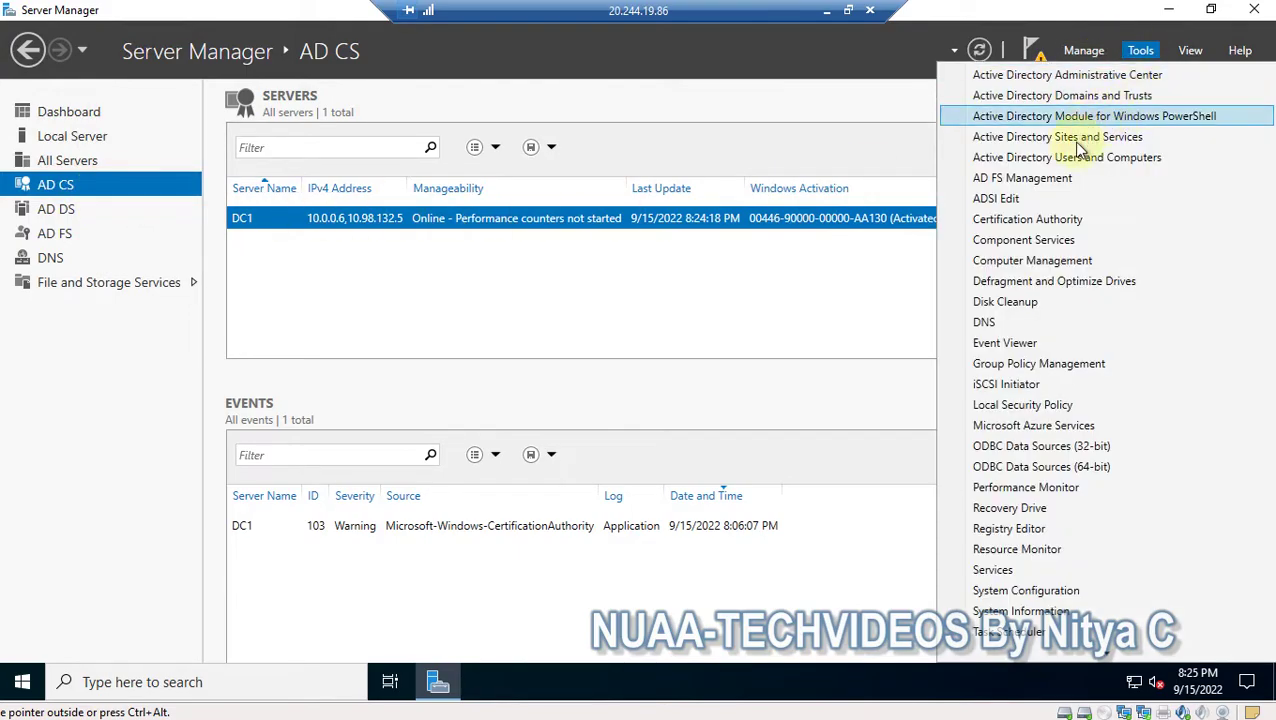
pyautogui.click(1015, 222)
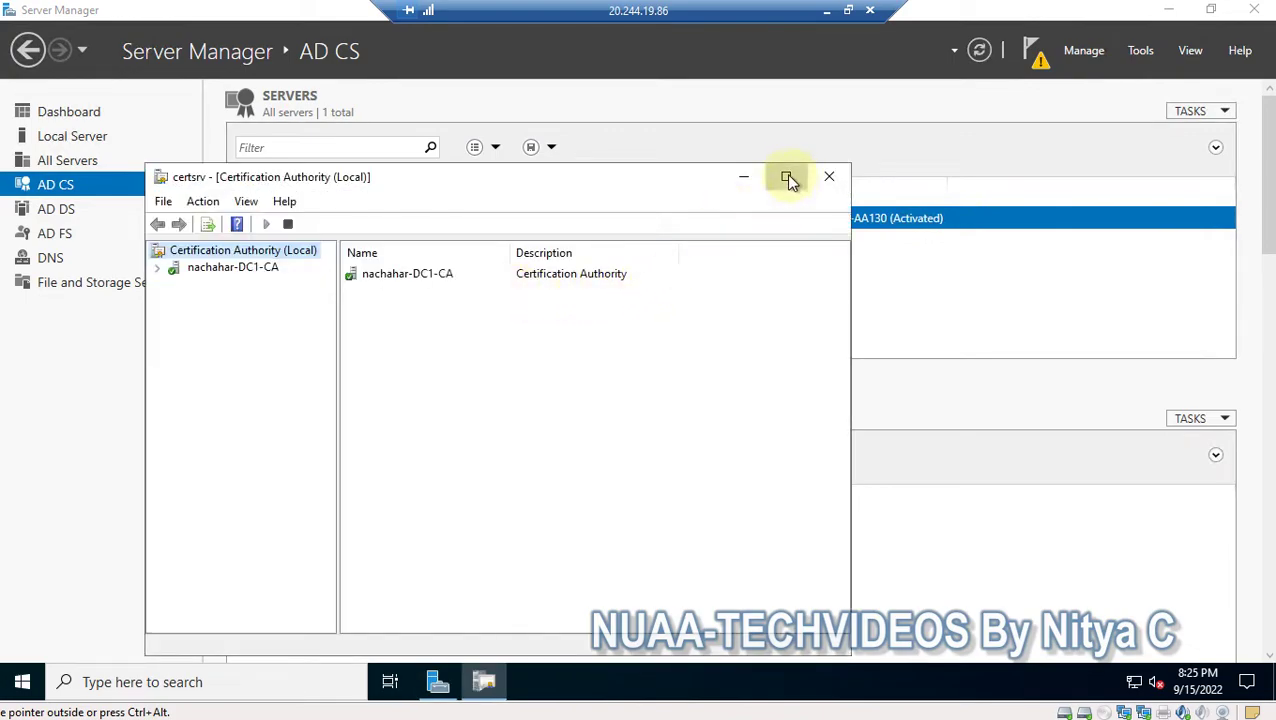
pyautogui.click(786, 176)
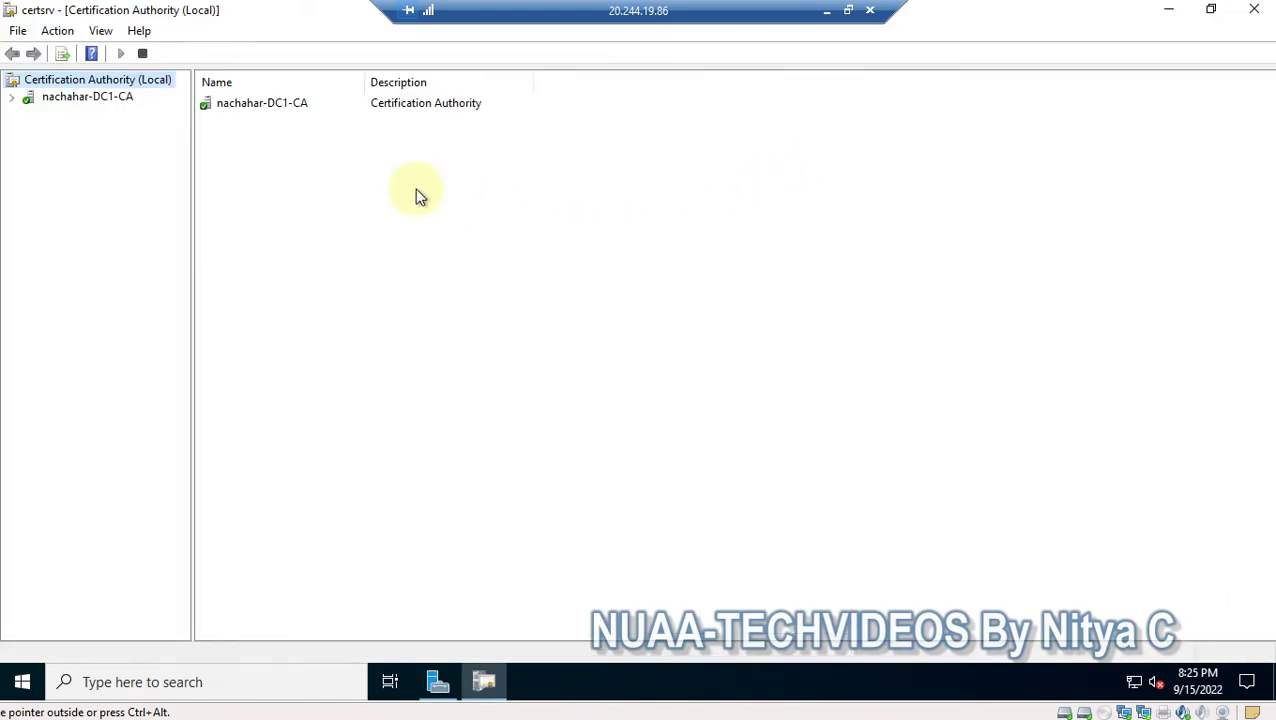
pyautogui.click(12, 98)
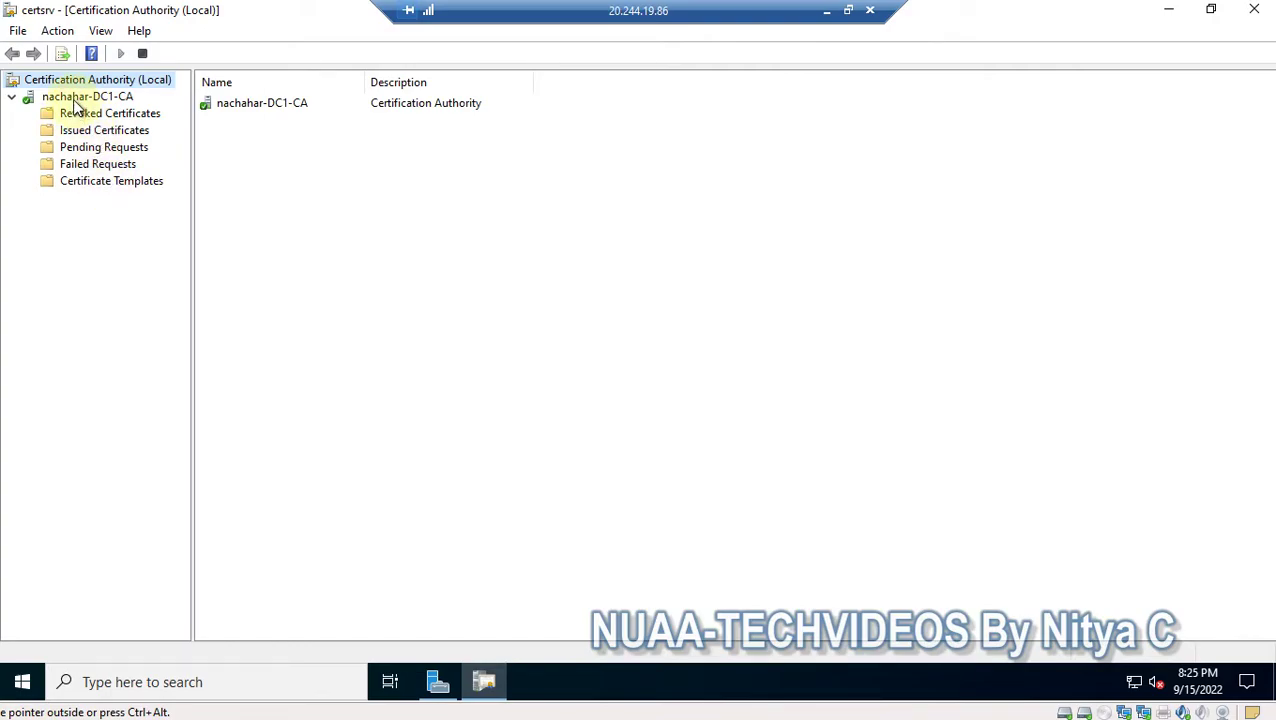
pyautogui.click(90, 181)
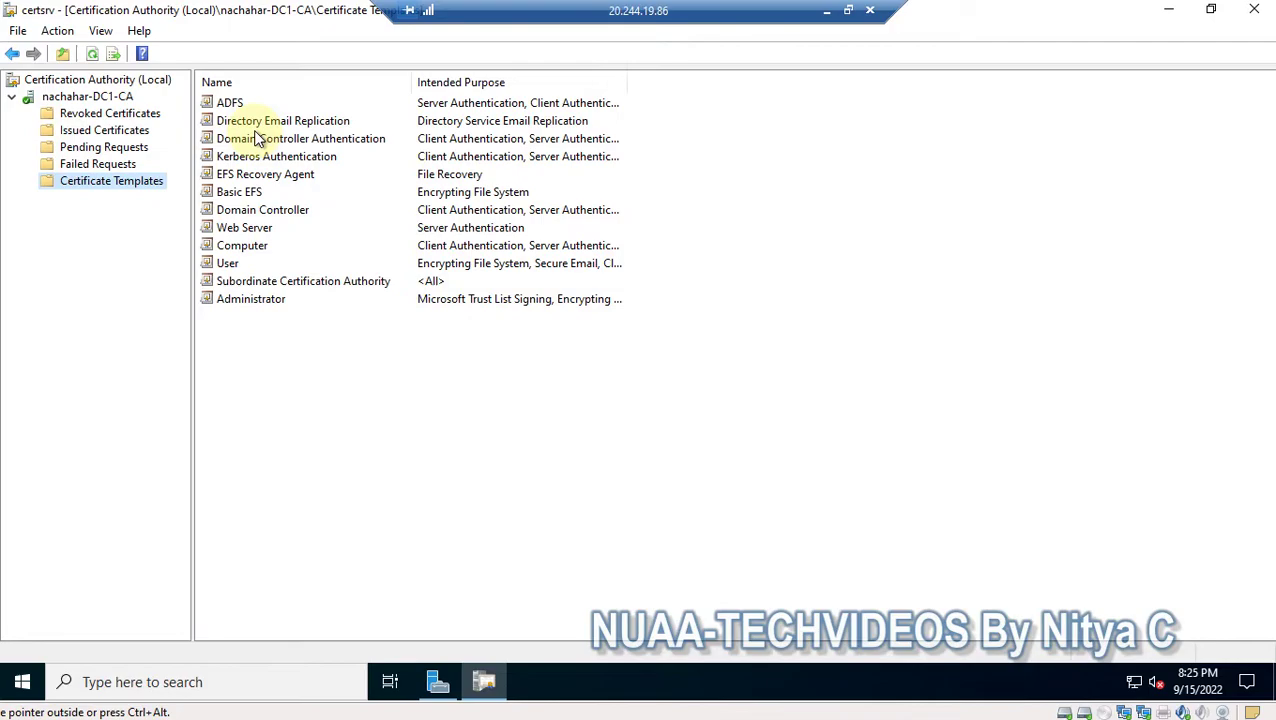
pyautogui.rightClick(124, 182)
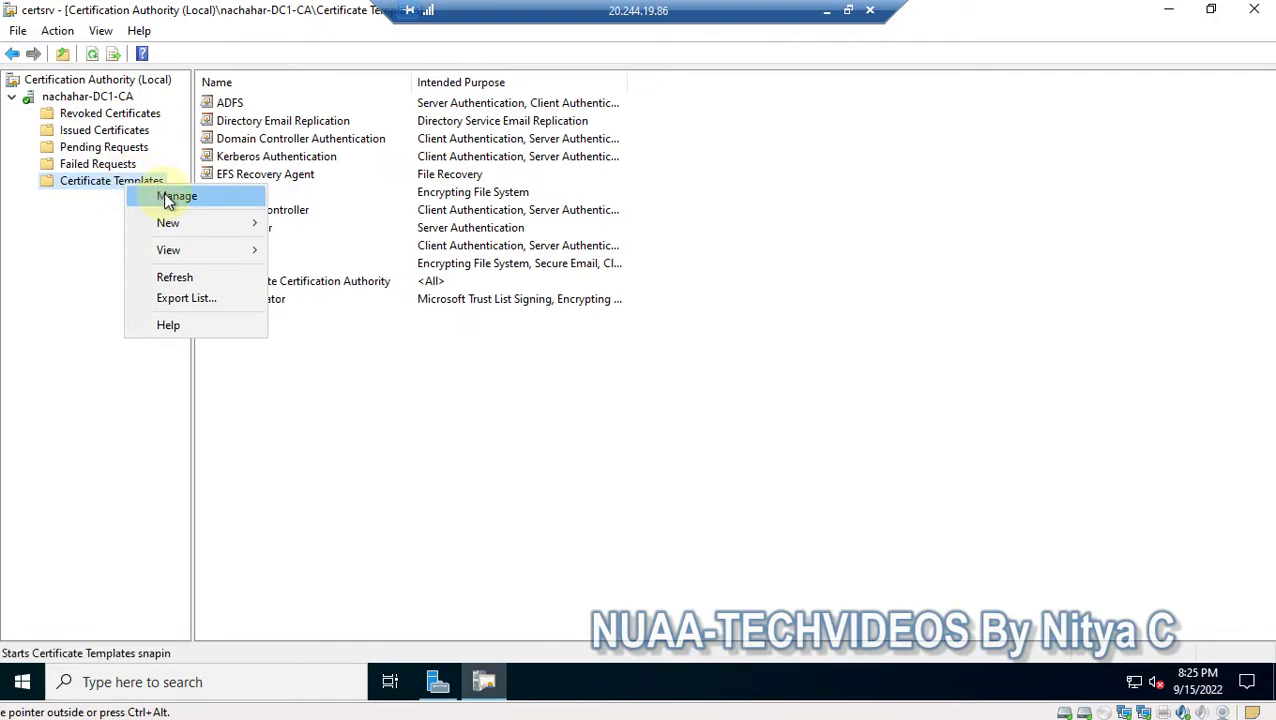
pyautogui.click(88, 186)
pyautogui.rightClick(88, 186)
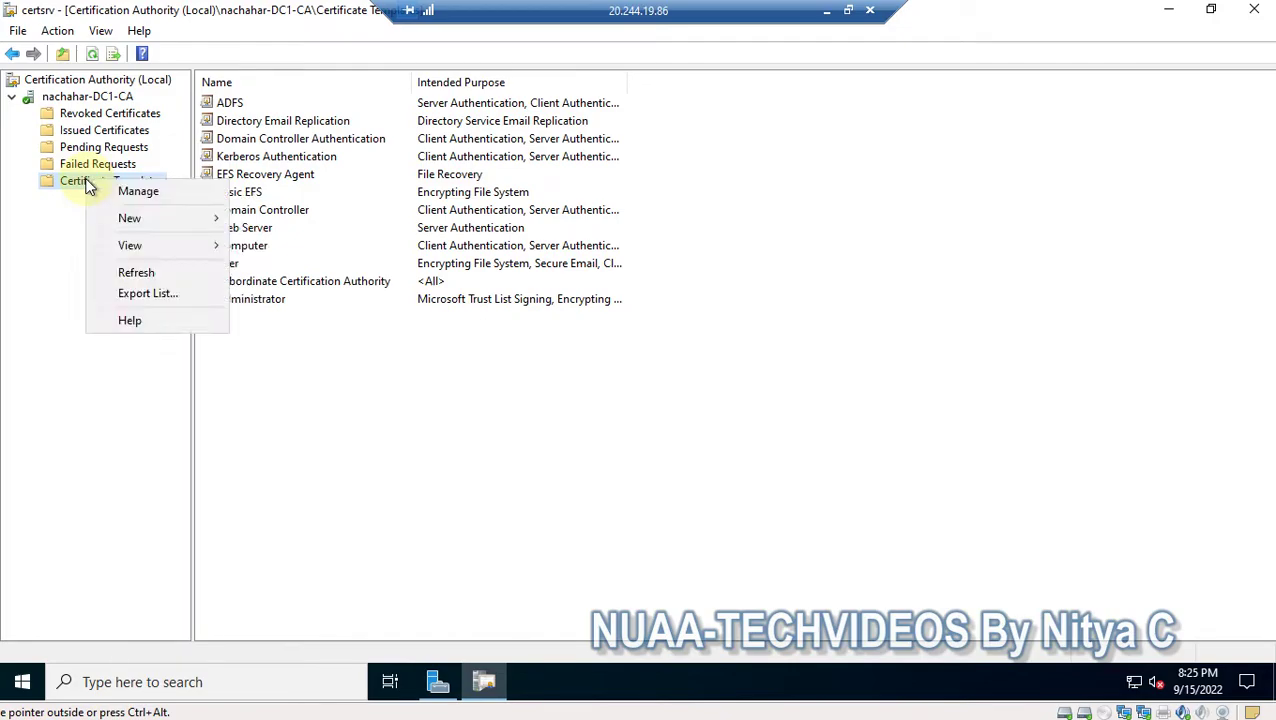
pyautogui.click(81, 187)
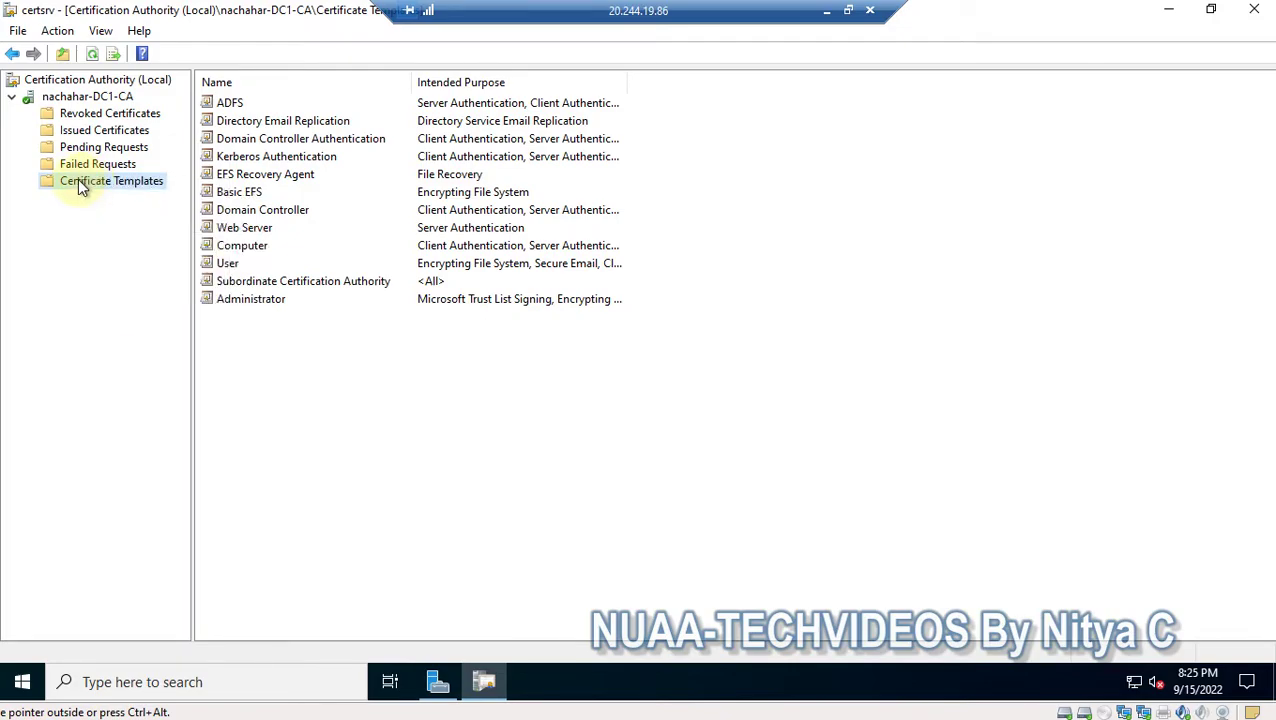
# - Open the Certificate Templates Console via Manage and bring up the Computer template's actions
pyautogui.rightClick(78, 180)
pyautogui.click(105, 189)
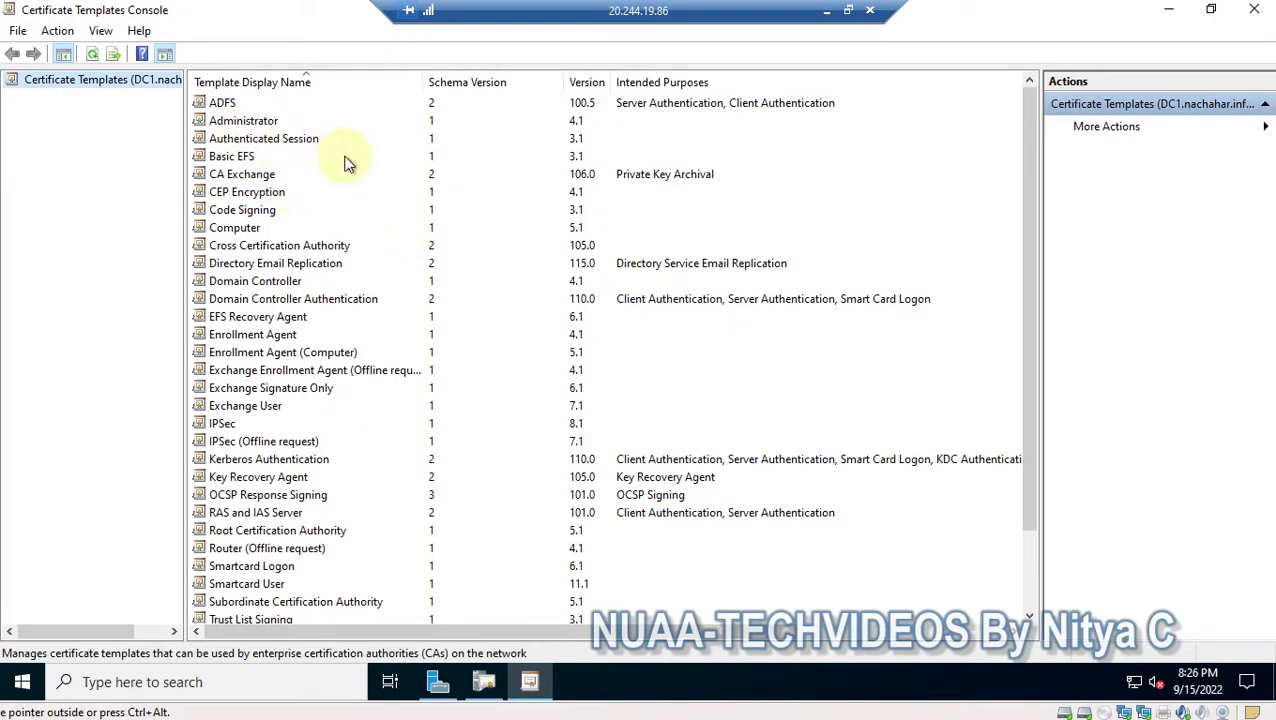
pyautogui.click(222, 102)
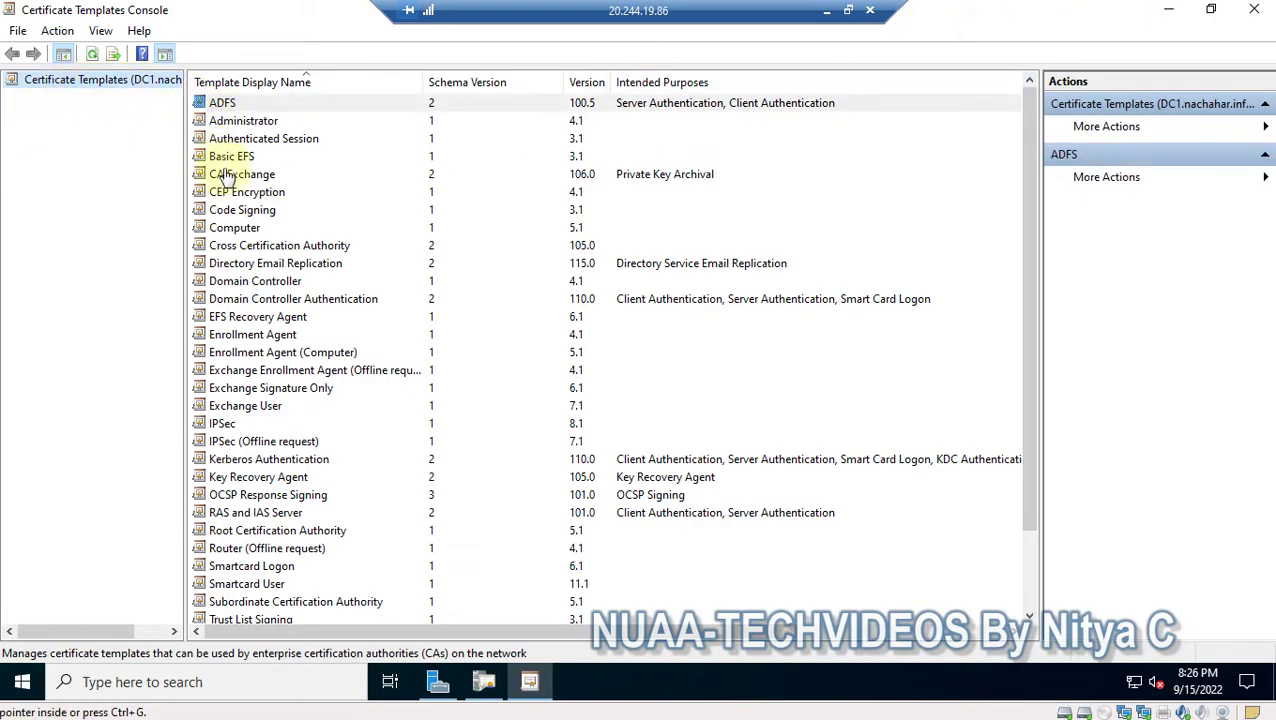
pyautogui.click(240, 230)
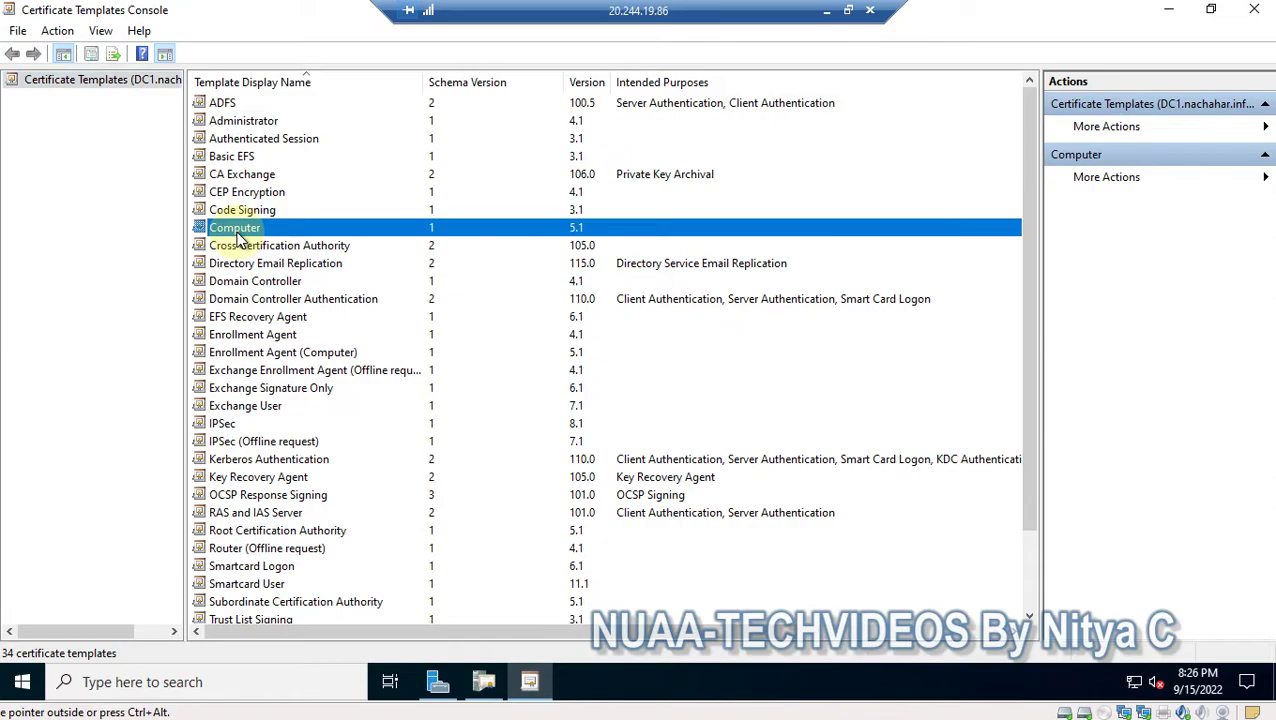
pyautogui.rightClick(258, 234)
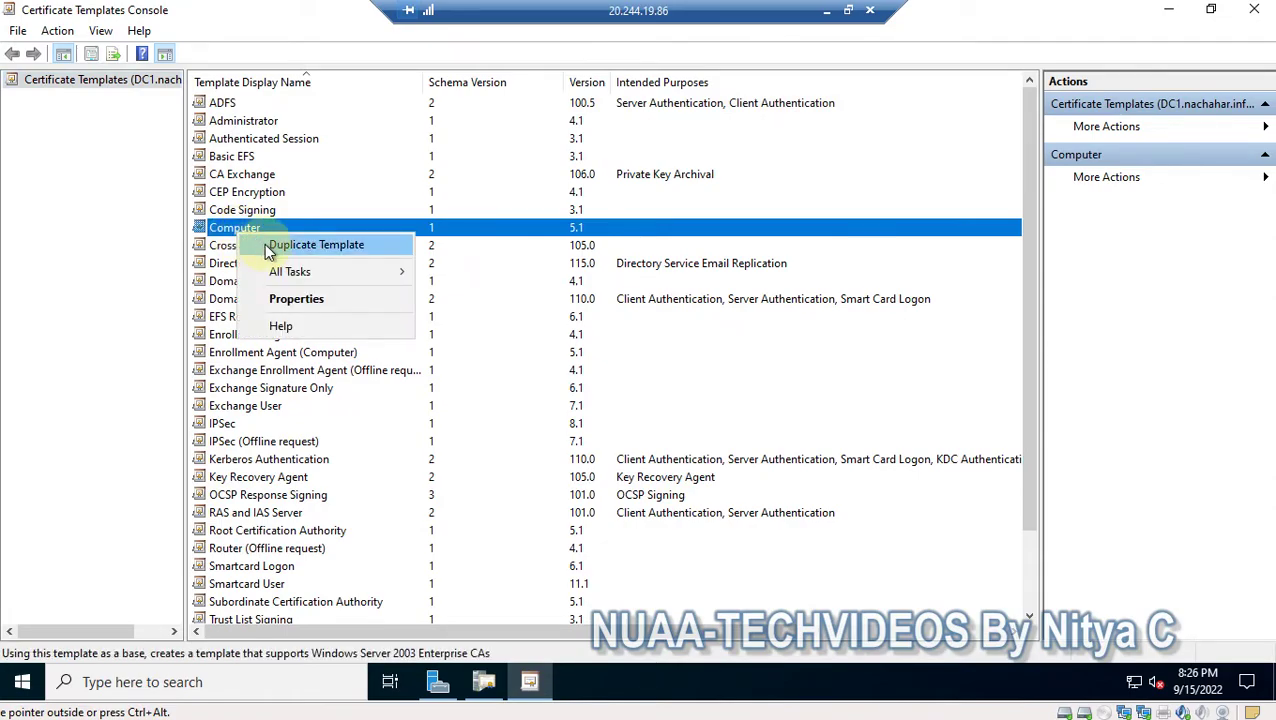
# - Duplicate the Computer template as ADFS1 with a 2-year validity period
pyautogui.click(268, 247)
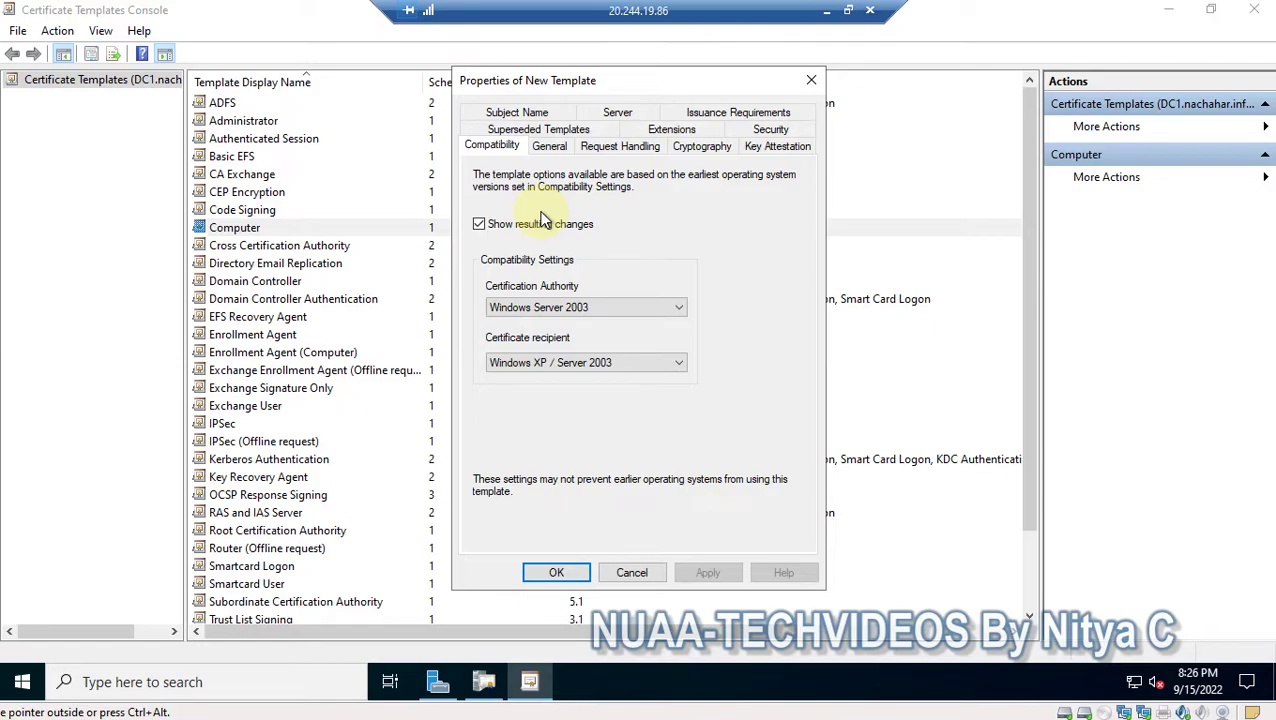
pyautogui.click(555, 150)
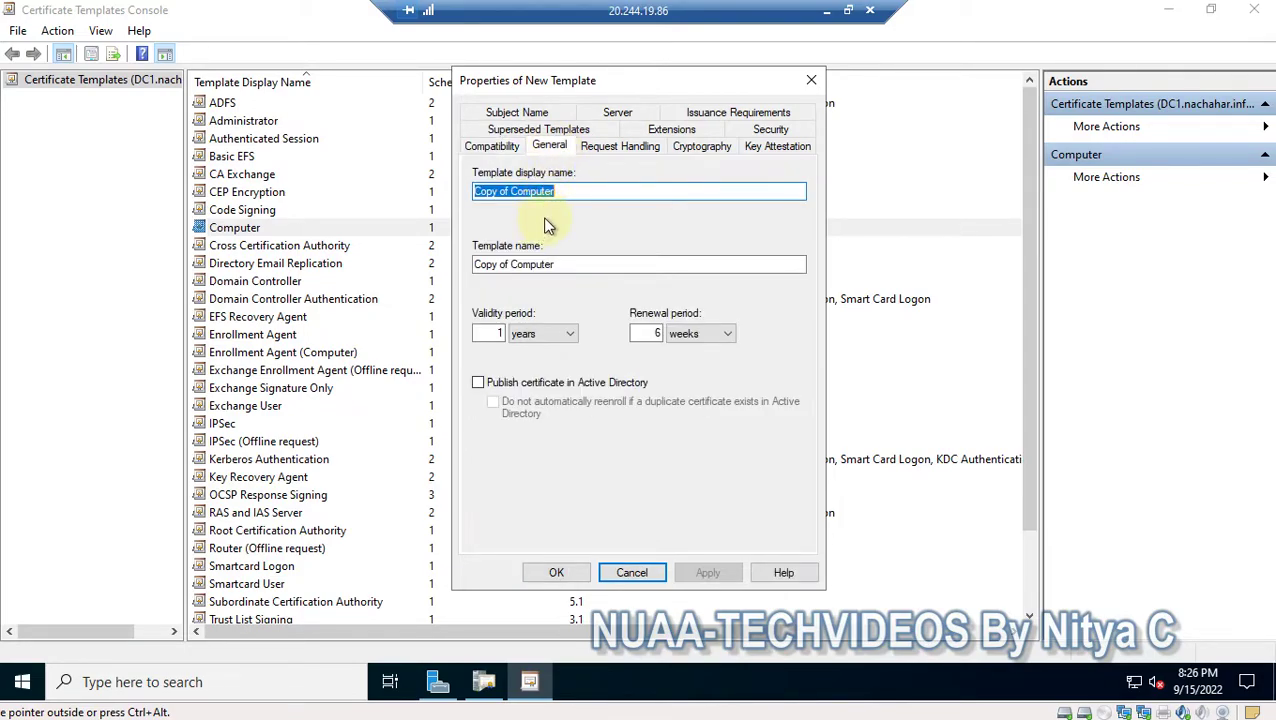
pyautogui.write('AD')
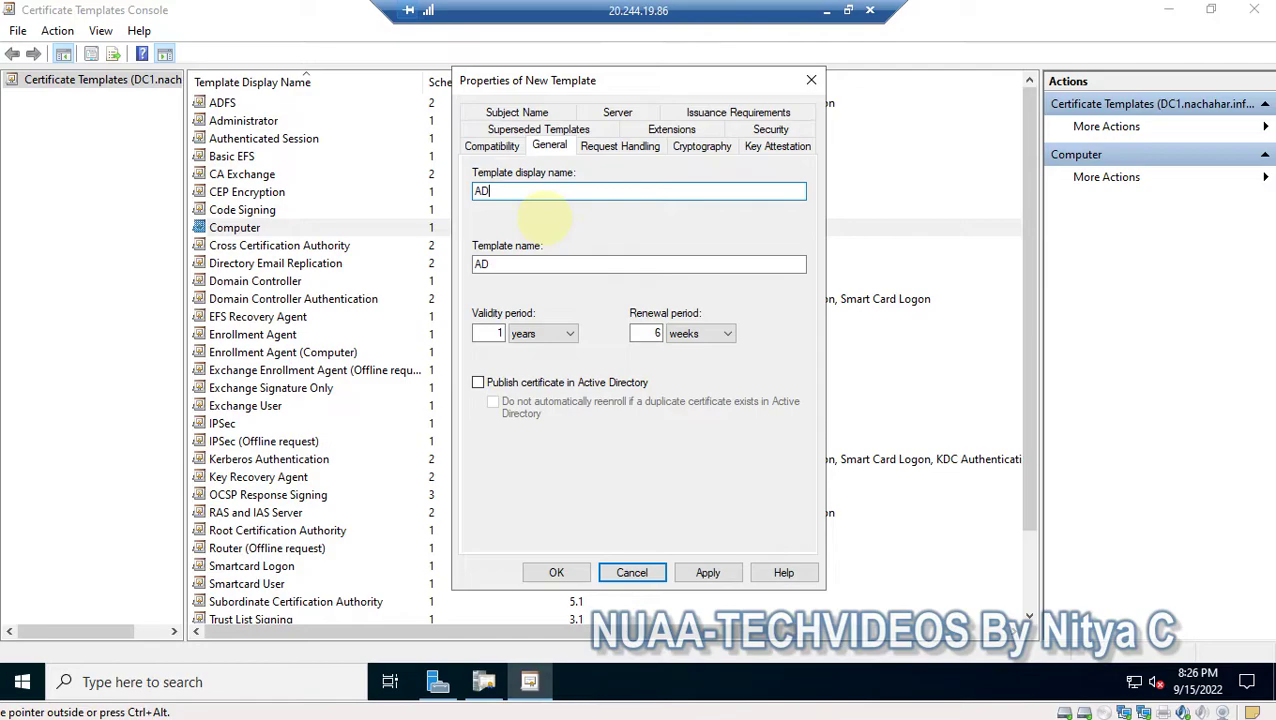
pyautogui.write('FS1')
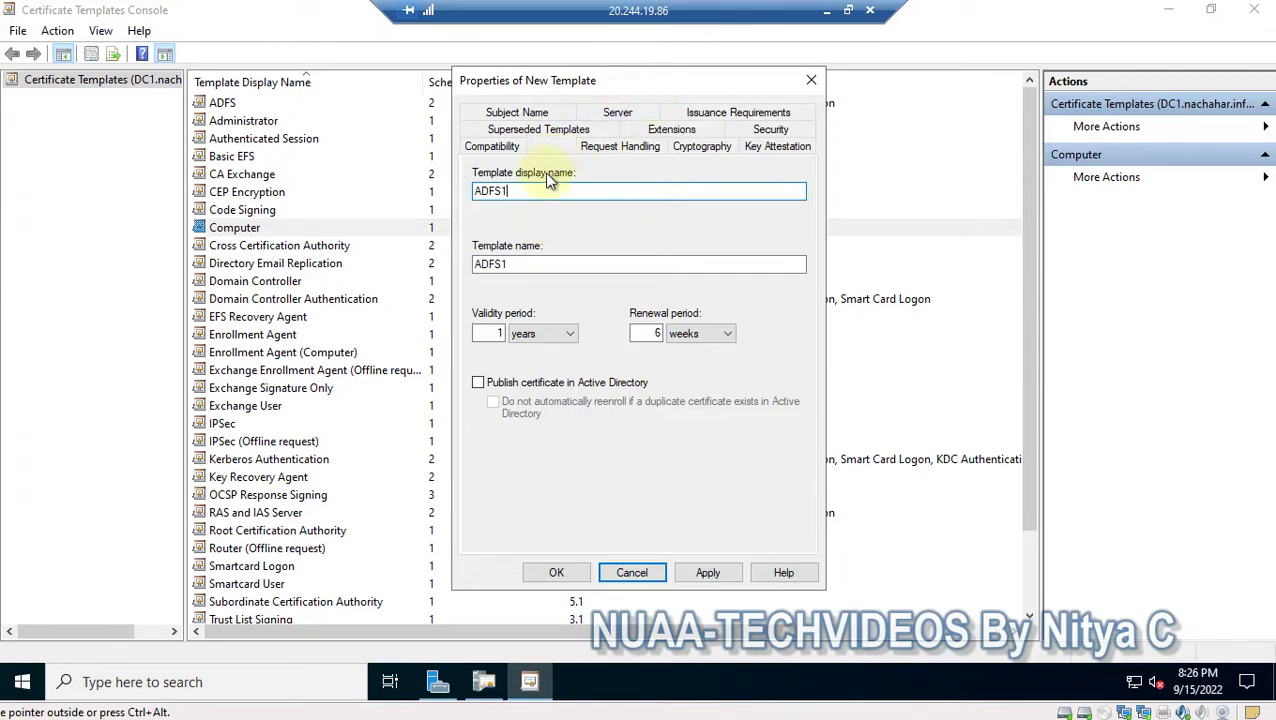
pyautogui.doubleClick(493, 333)
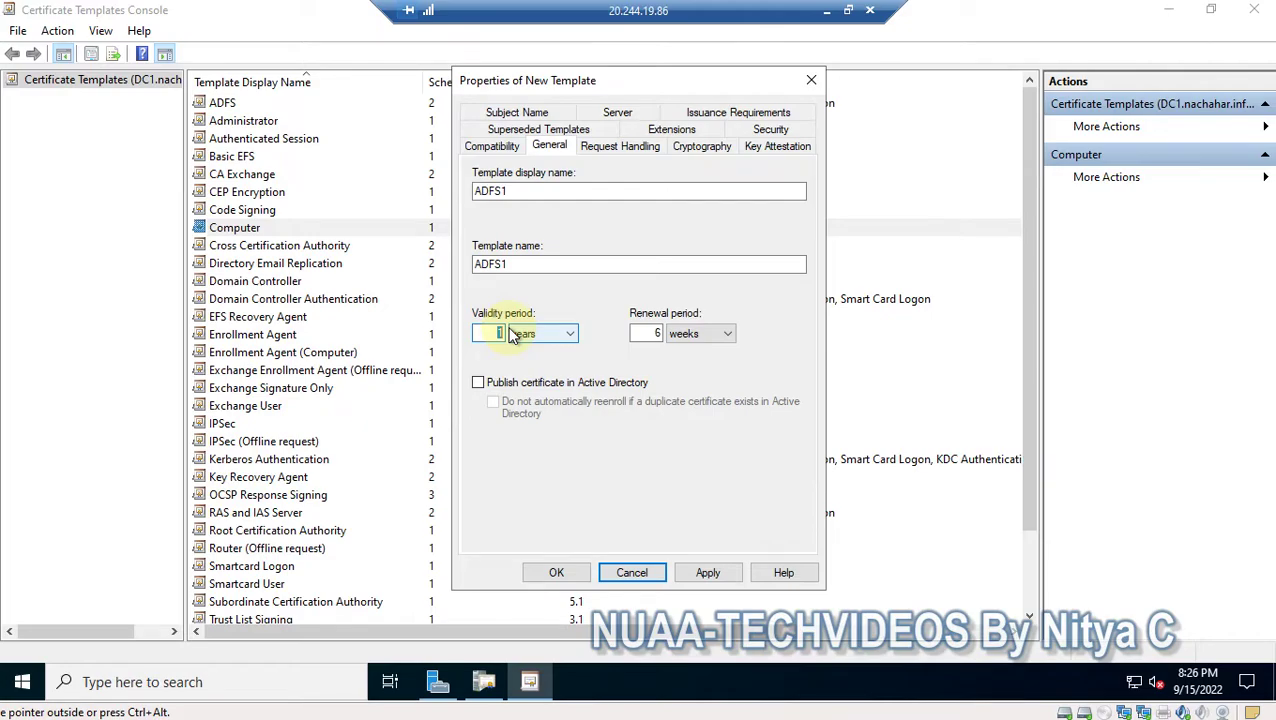
pyautogui.write('2')
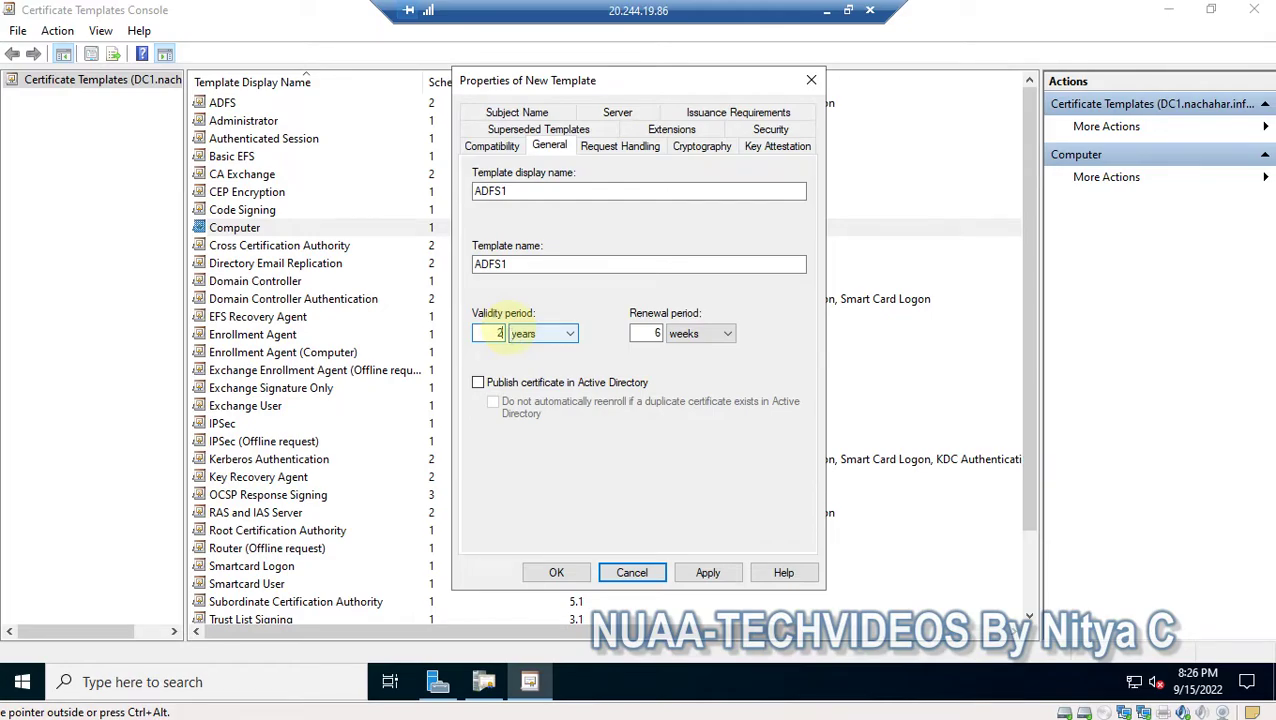
pyautogui.click(613, 147)
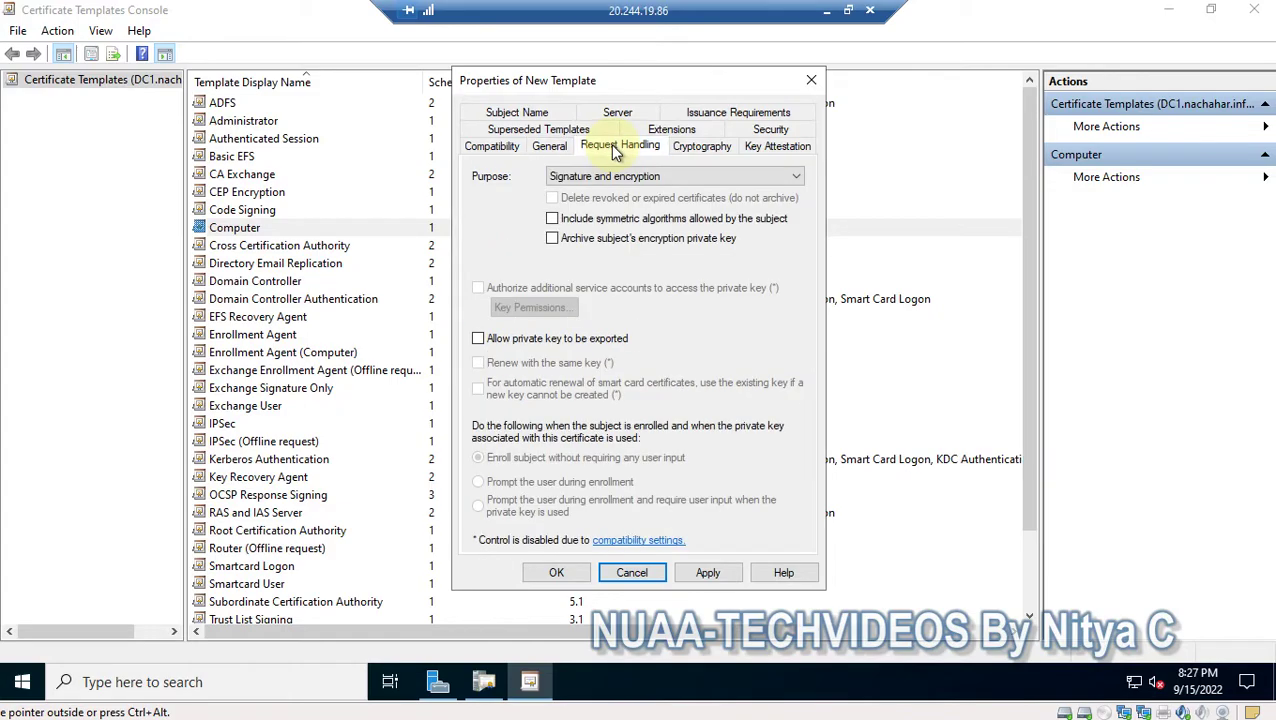
# - Allow the ADFS1 template's private key to be exported
pyautogui.click(507, 341)
pyautogui.click(768, 130)
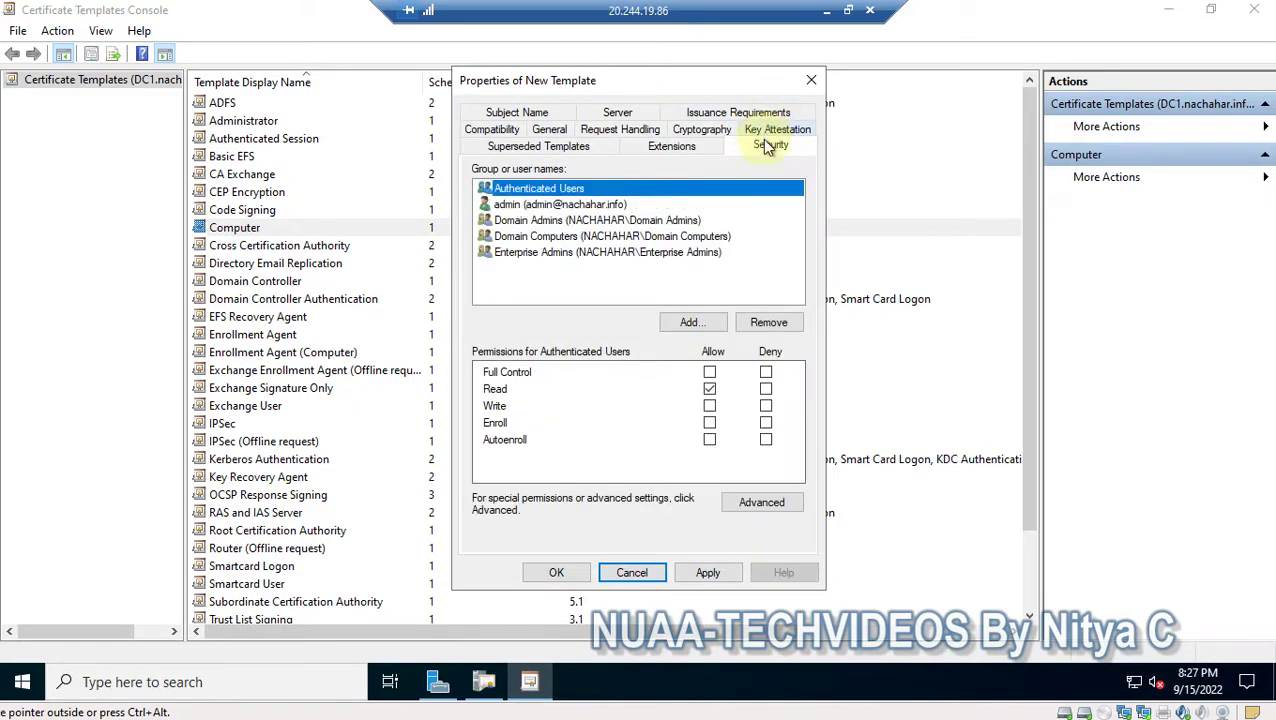
# - Add the DC1 computer account to ADFS1's security permissions and allow it Full Control
pyautogui.click(700, 323)
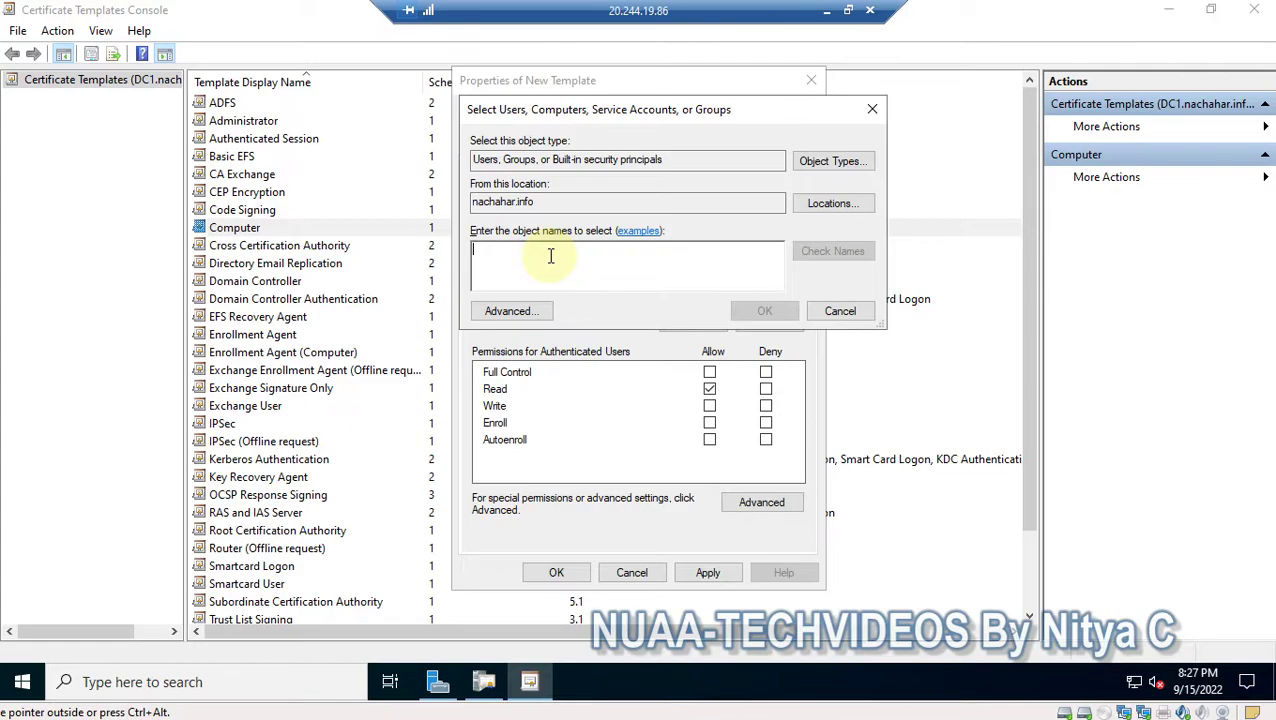
pyautogui.write('dc1')
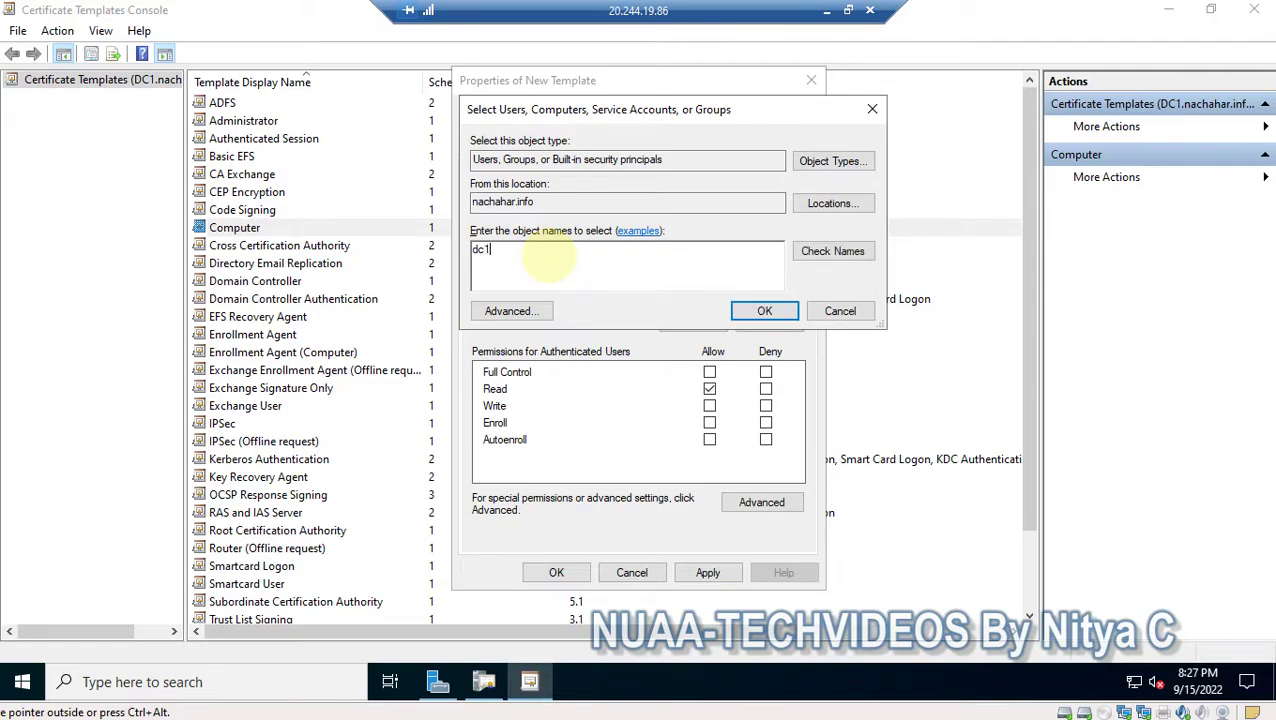
pyautogui.click(833, 250)
pyautogui.click(840, 268)
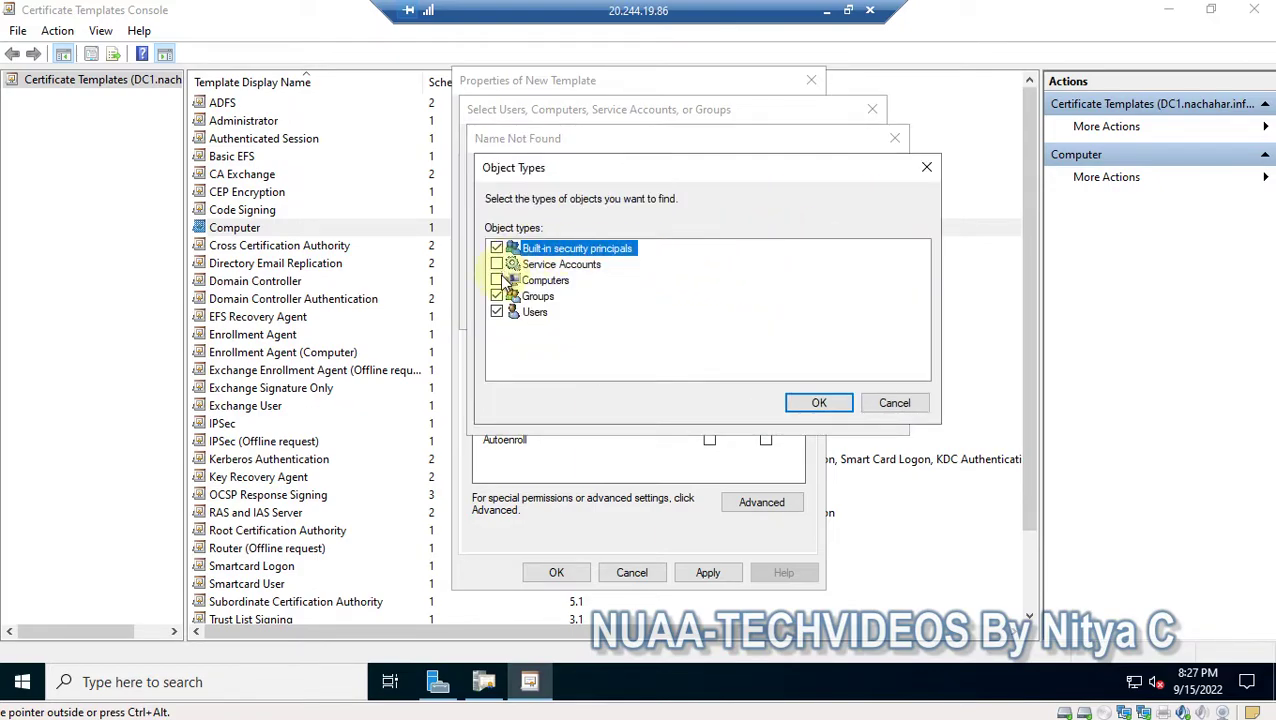
pyautogui.click(497, 280)
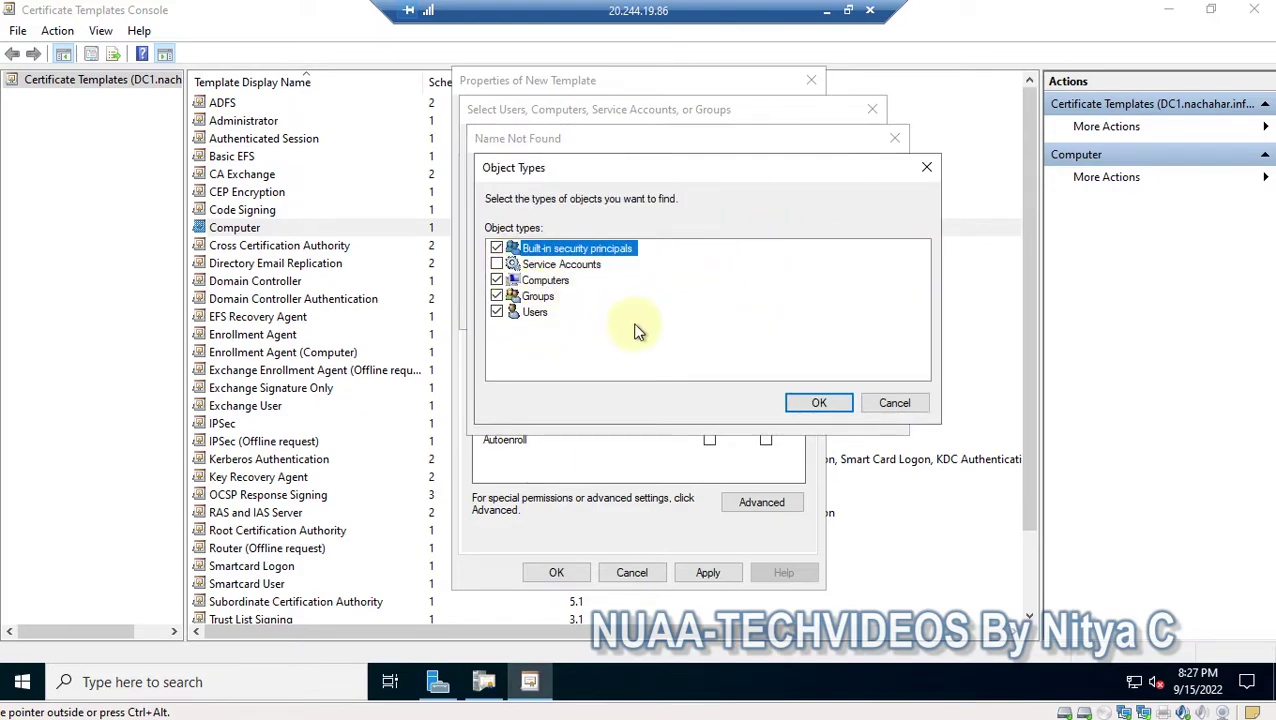
pyautogui.click(818, 403)
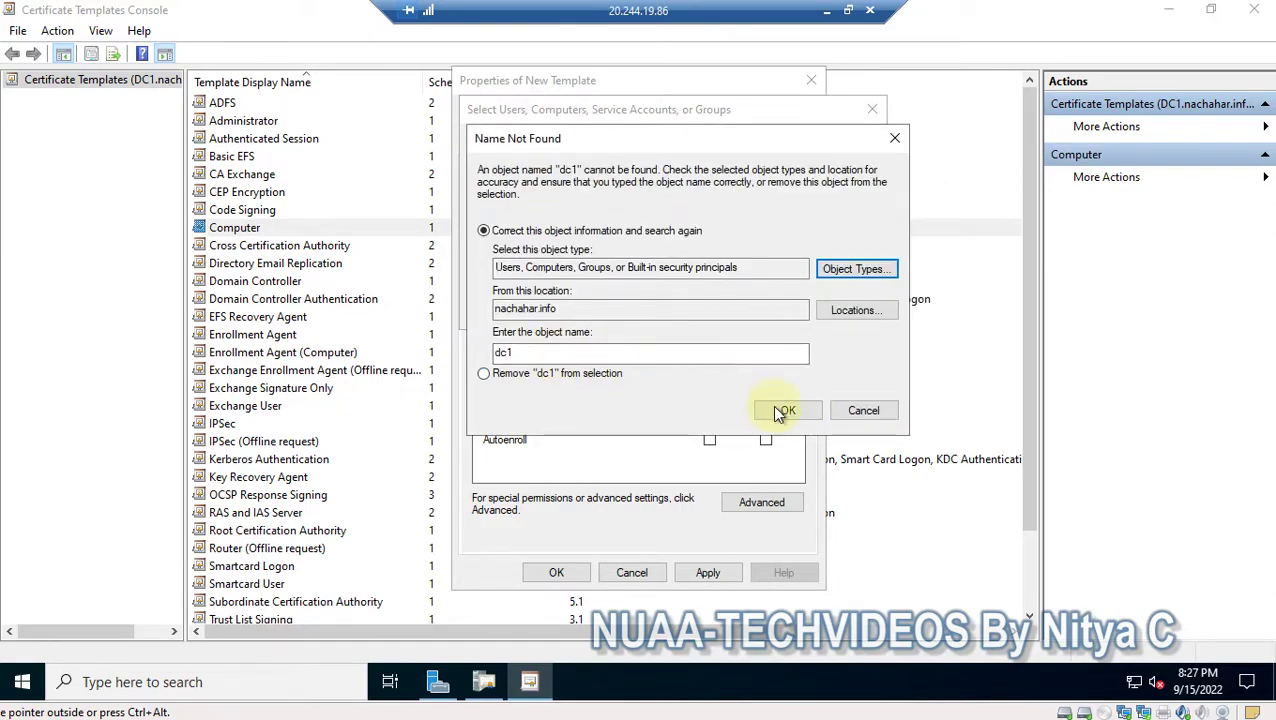
pyautogui.click(786, 413)
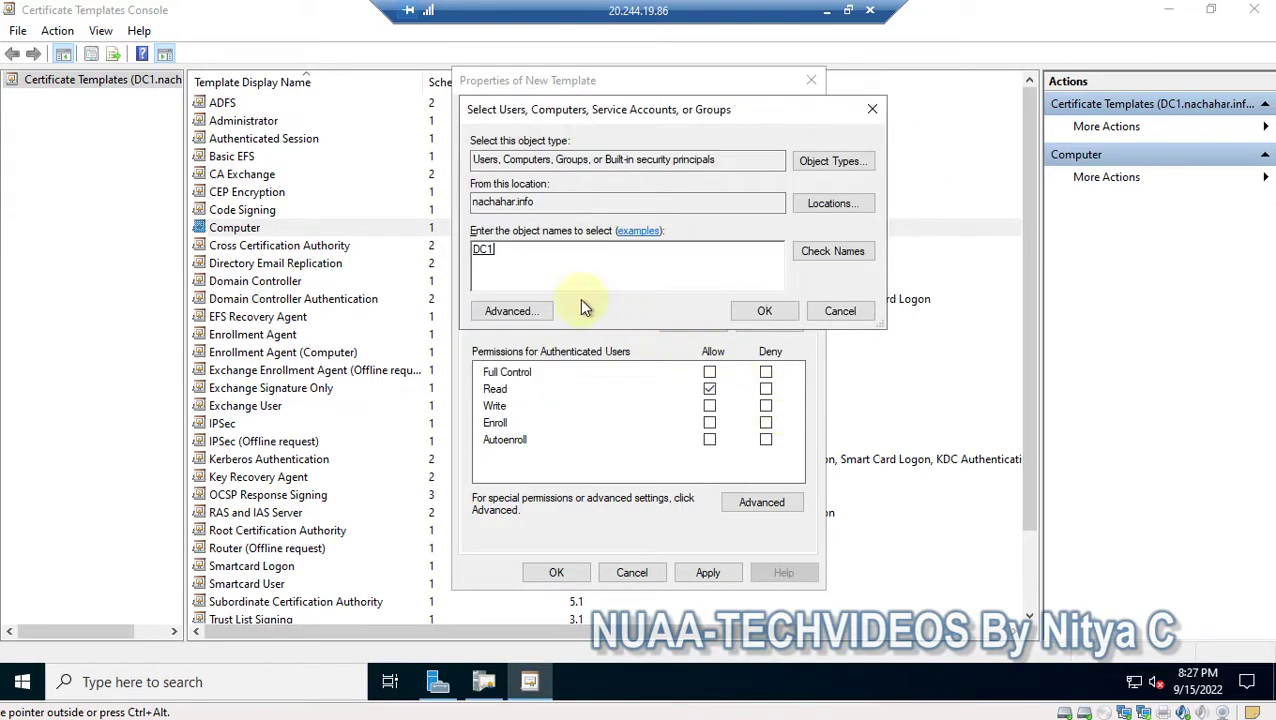
pyautogui.click(760, 311)
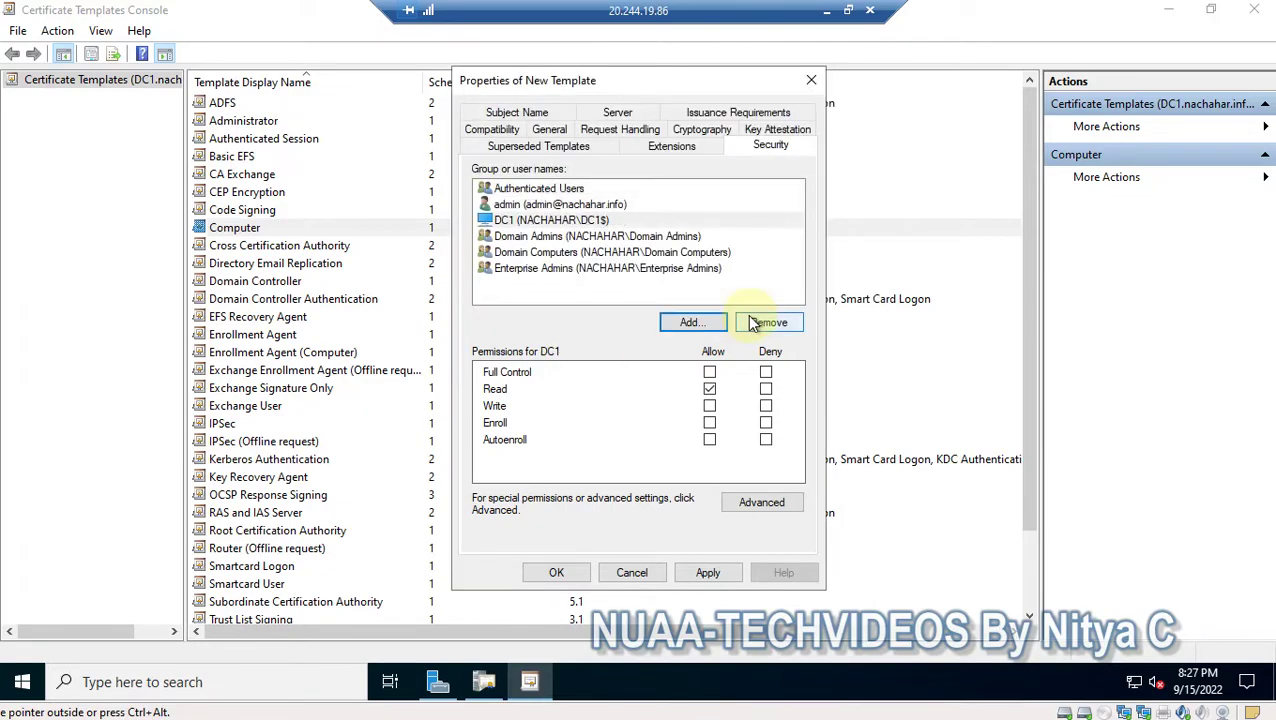
pyautogui.click(541, 220)
pyautogui.click(710, 372)
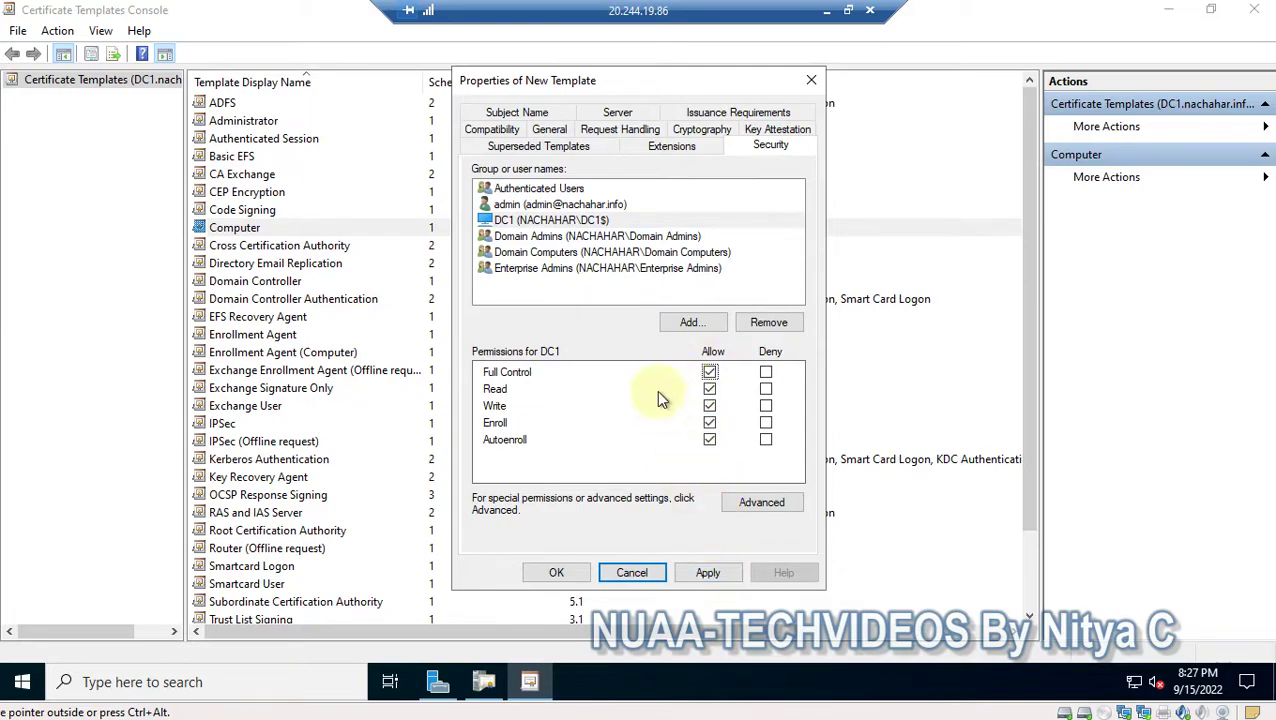
# - Apply the permissions, enable Publish certificate in Active Directory, and save the ADFS1 template
pyautogui.click(706, 571)
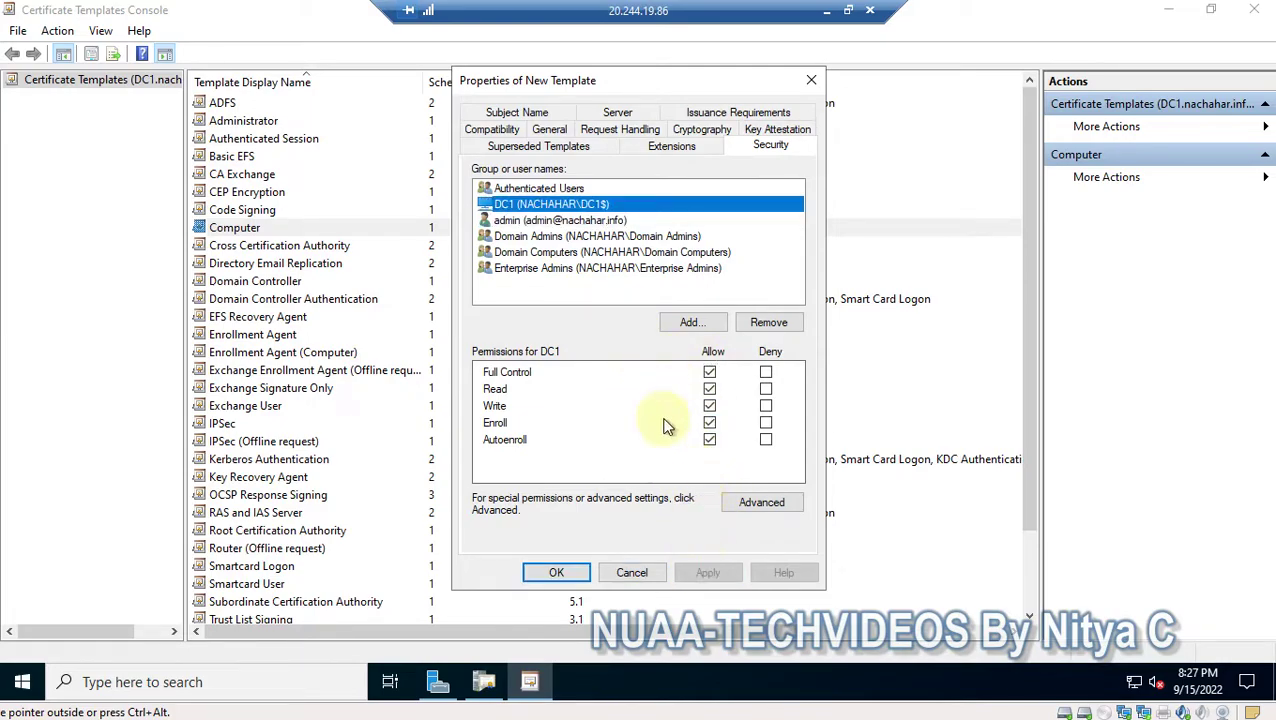
pyautogui.click(620, 131)
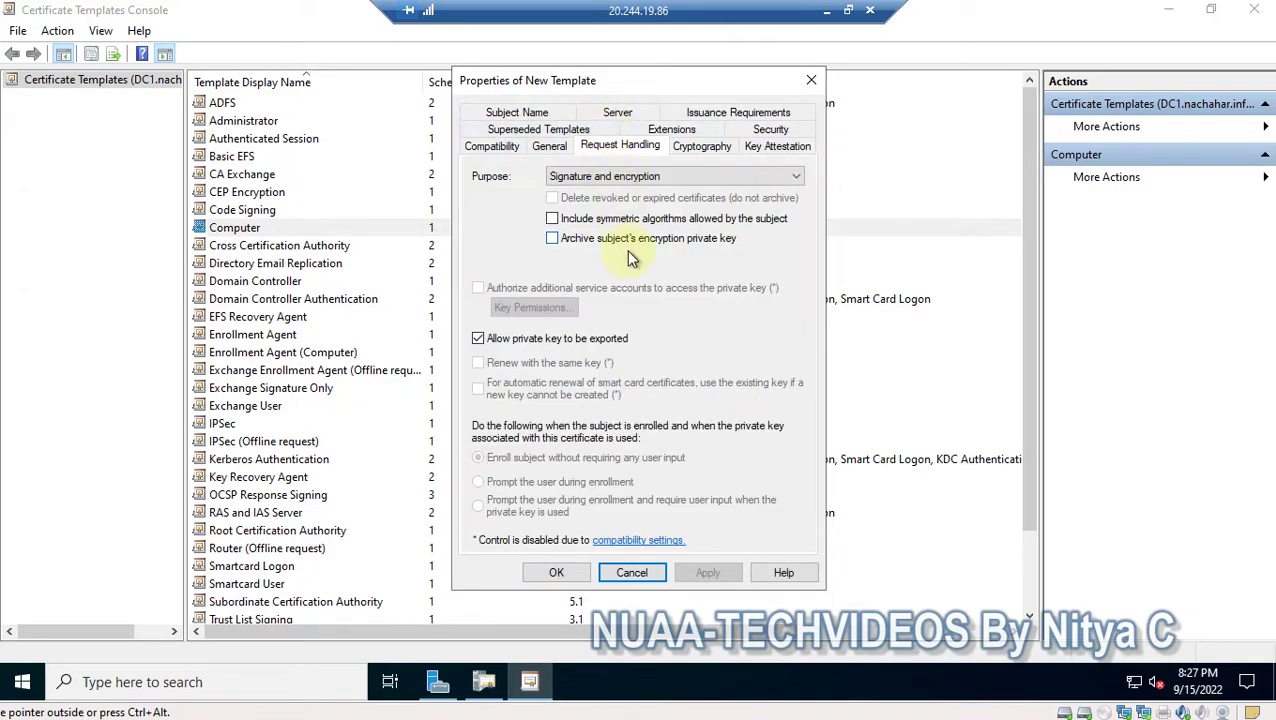
pyautogui.click(549, 146)
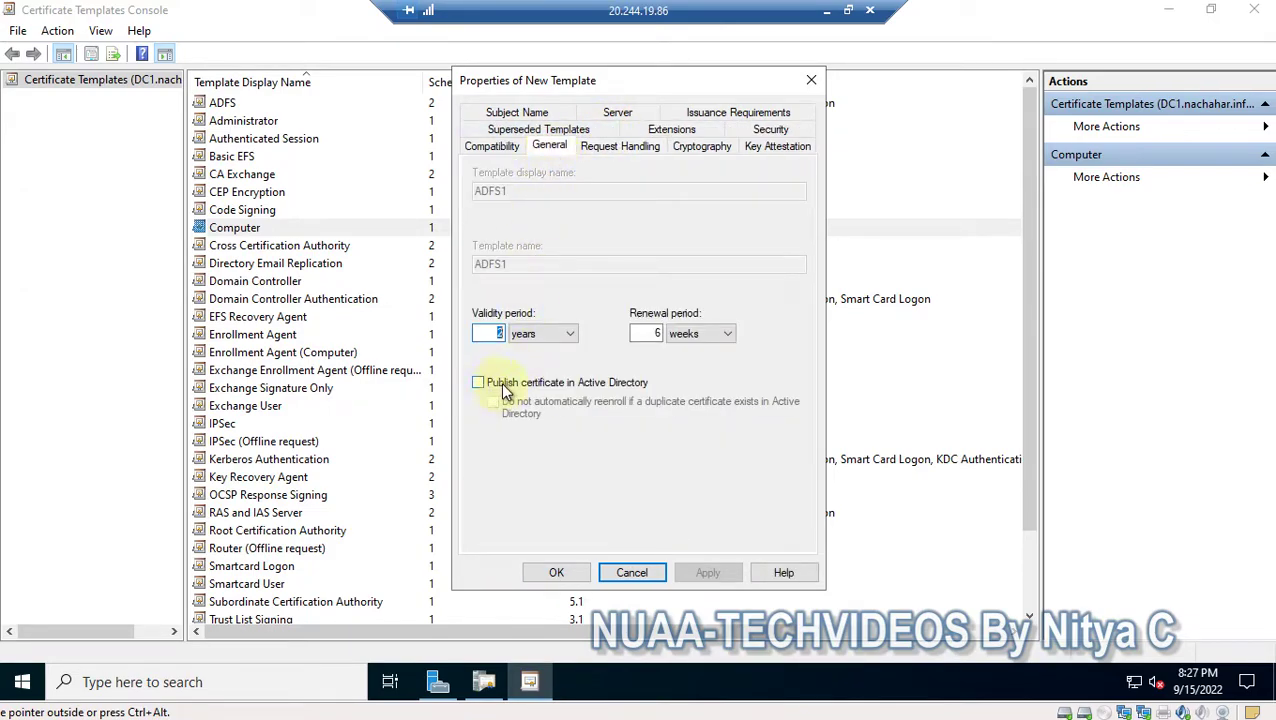
pyautogui.click(478, 383)
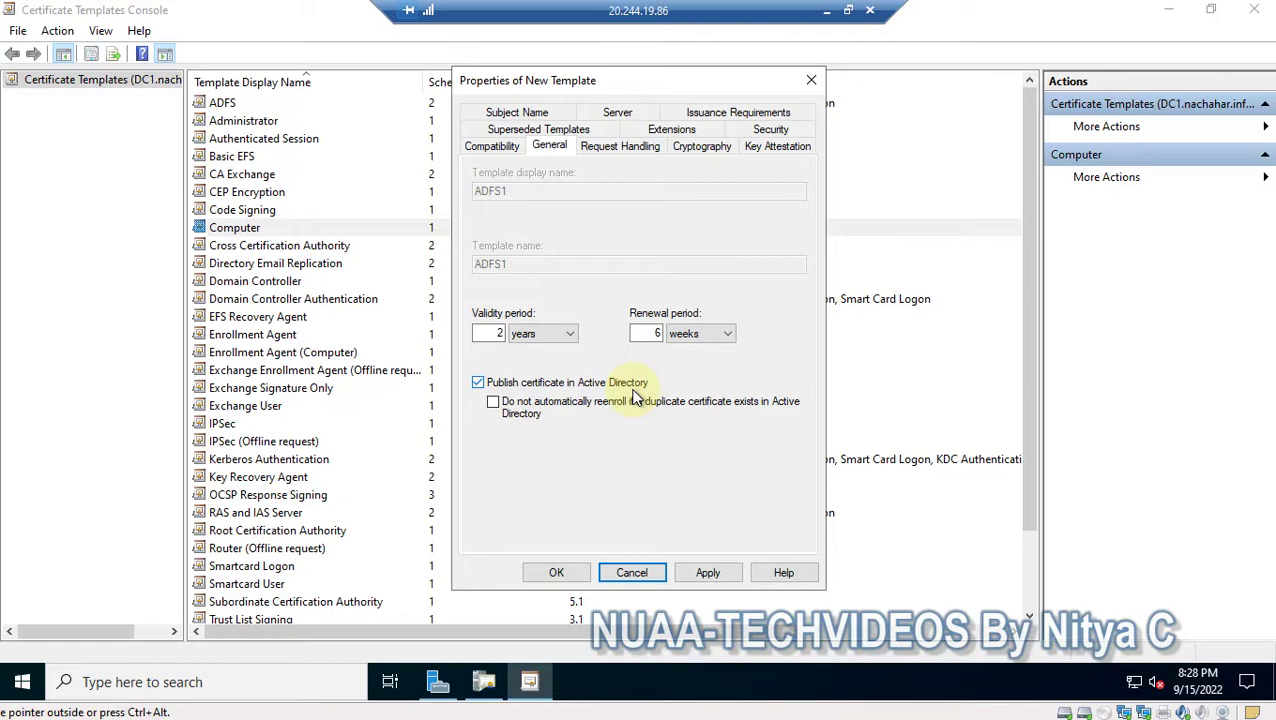
pyautogui.click(703, 572)
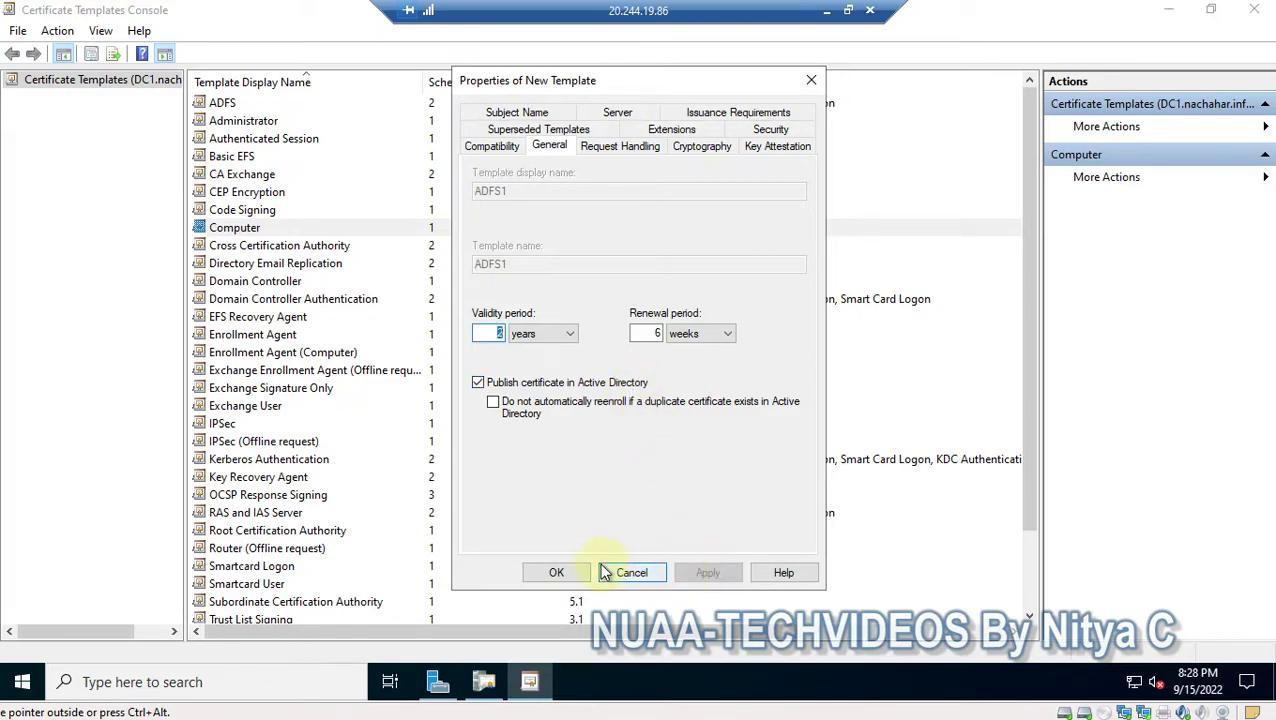
pyautogui.click(556, 574)
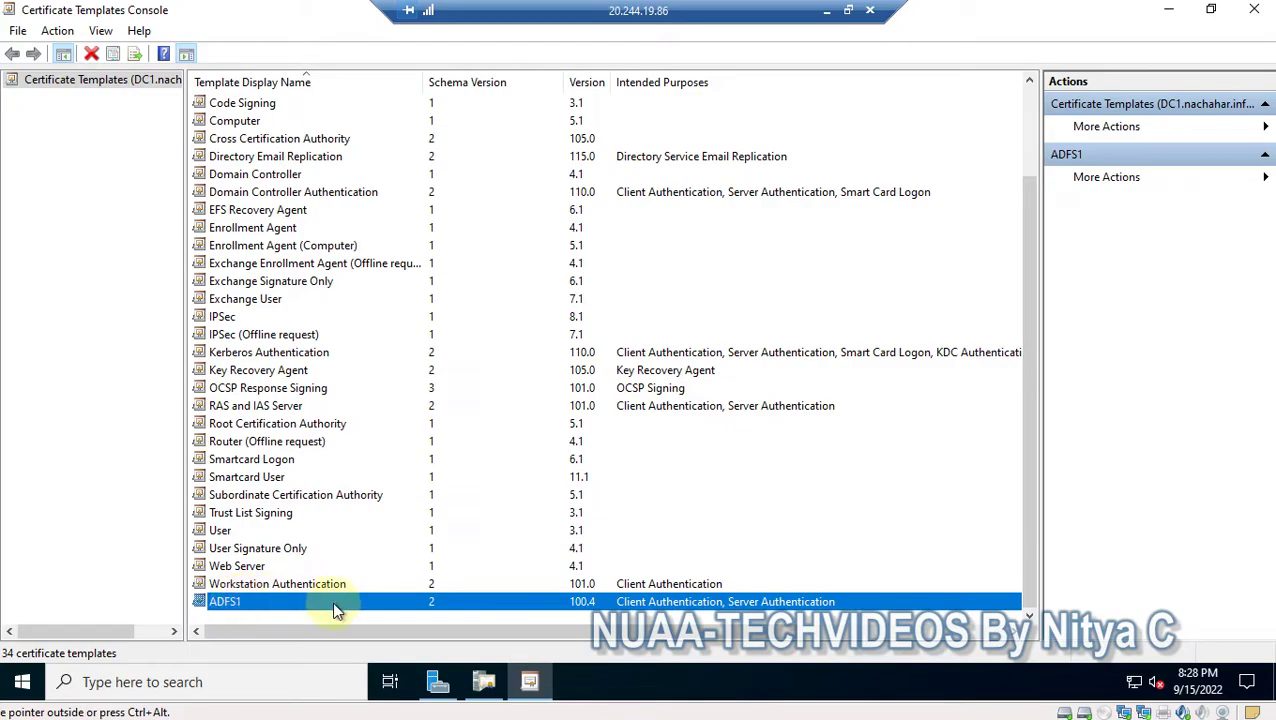
# - Close the templates console and add ADFS1 as a Certificate Template to Issue on nachahar-DC1-CA
pyautogui.click(1254, 12)
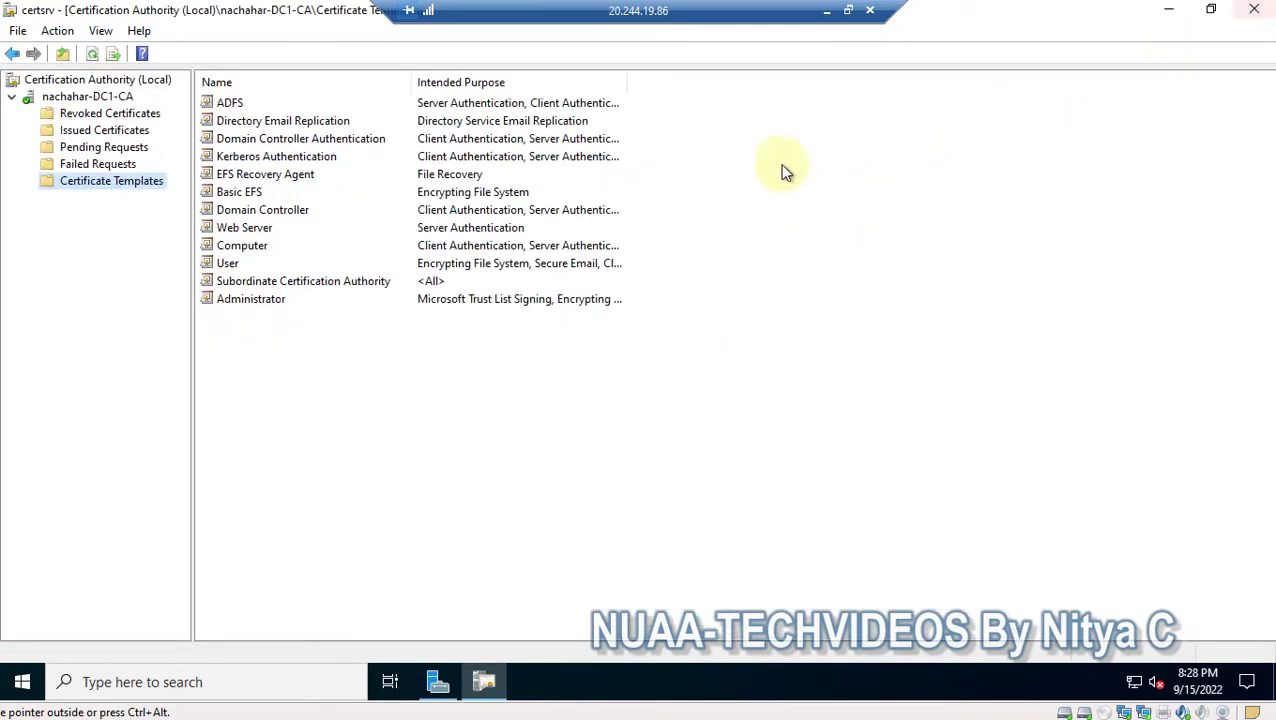
pyautogui.rightClick(92, 183)
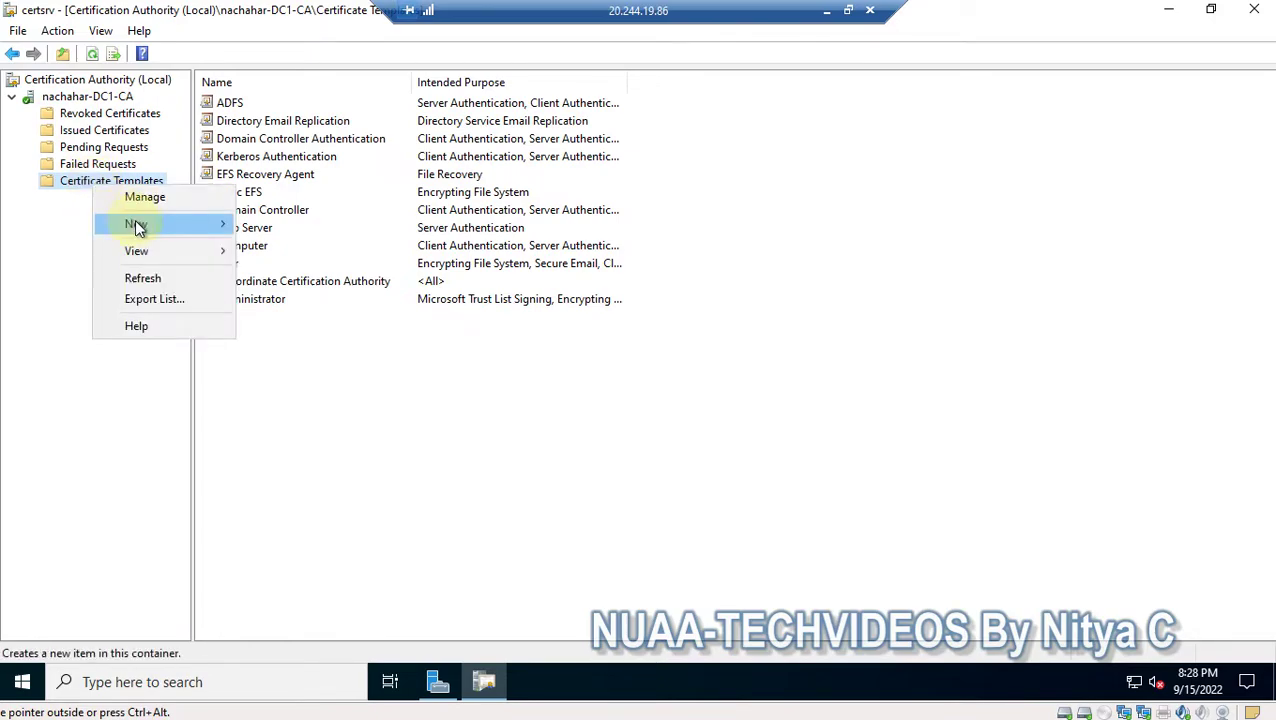
pyautogui.moveTo(135, 222)
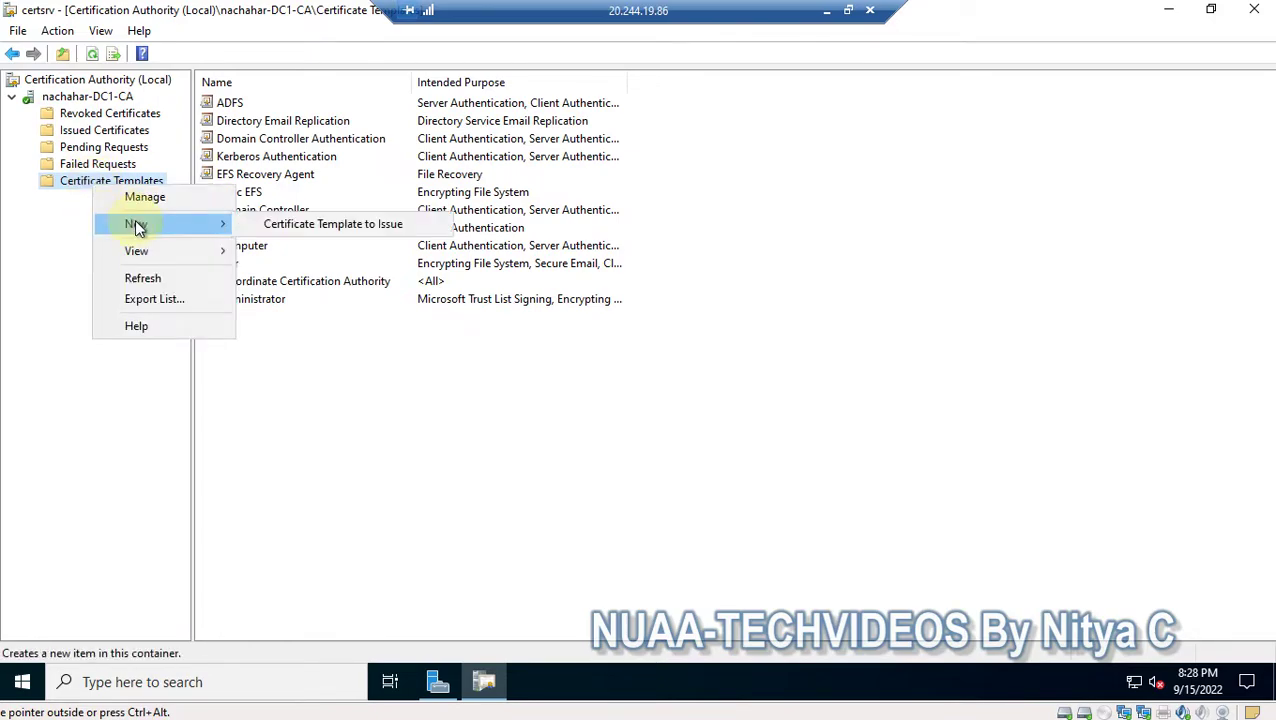
pyautogui.click(303, 226)
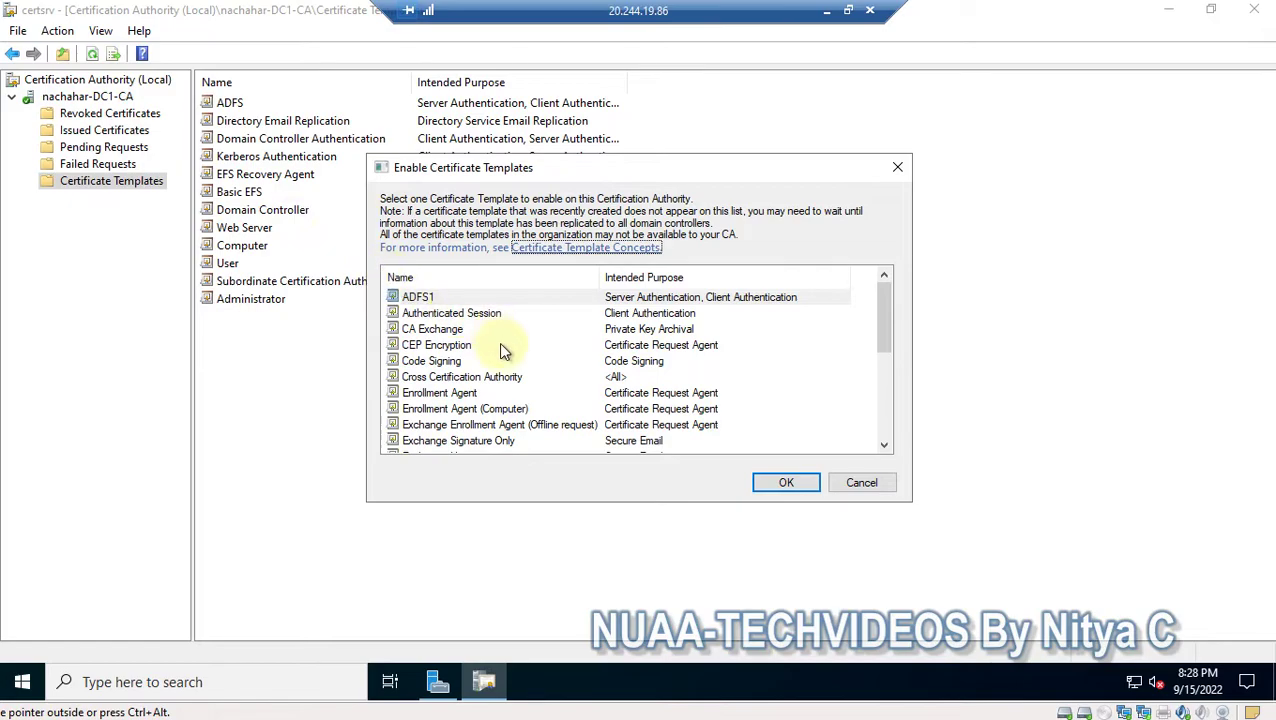
pyautogui.click(503, 350)
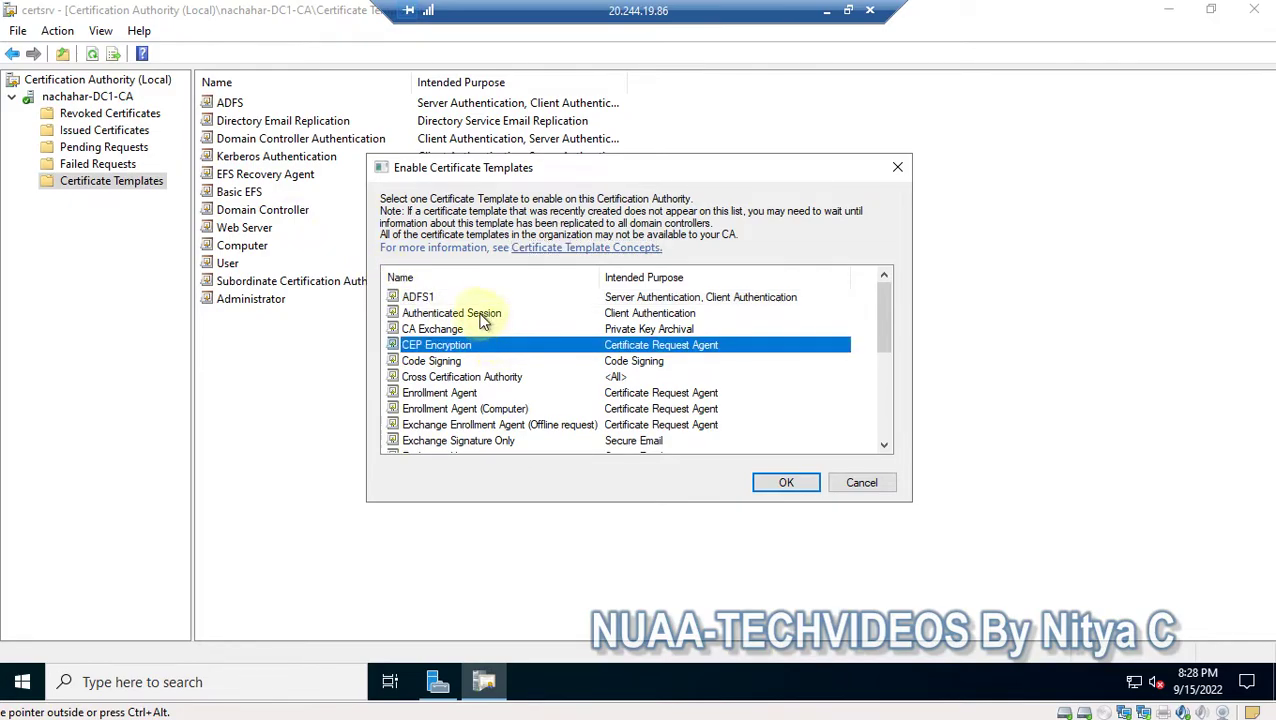
pyautogui.click(440, 298)
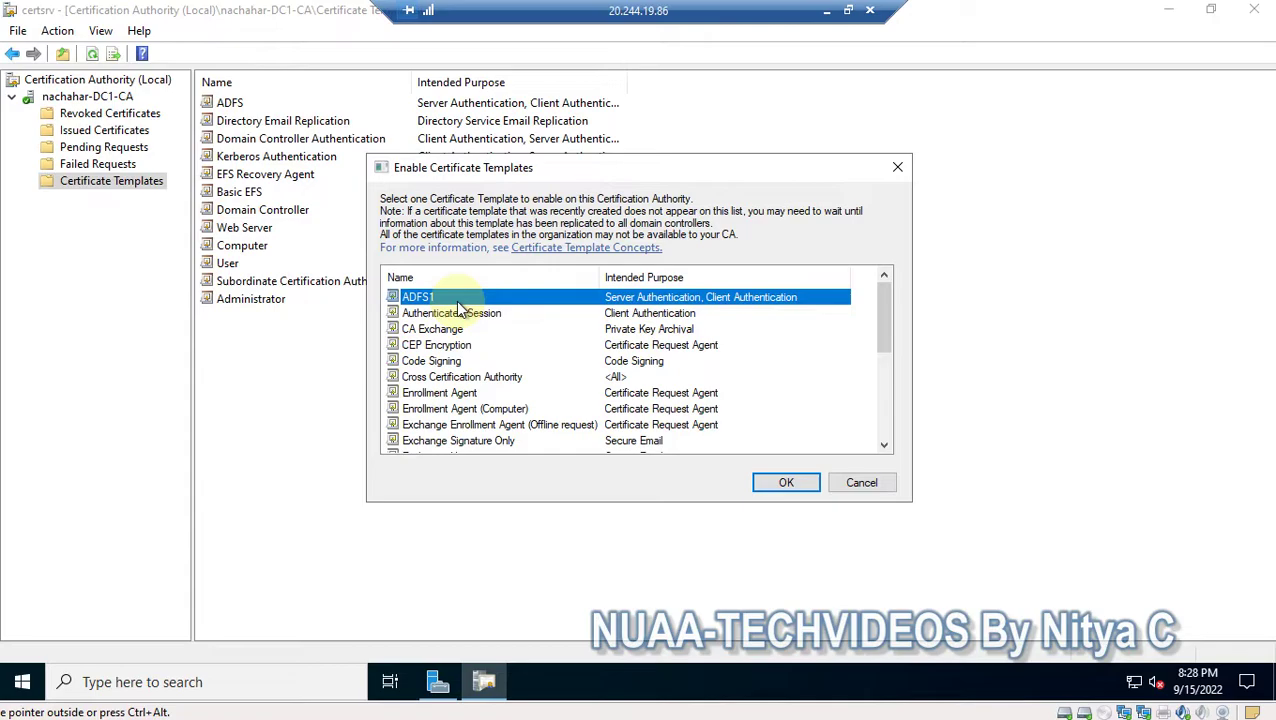
pyautogui.click(786, 484)
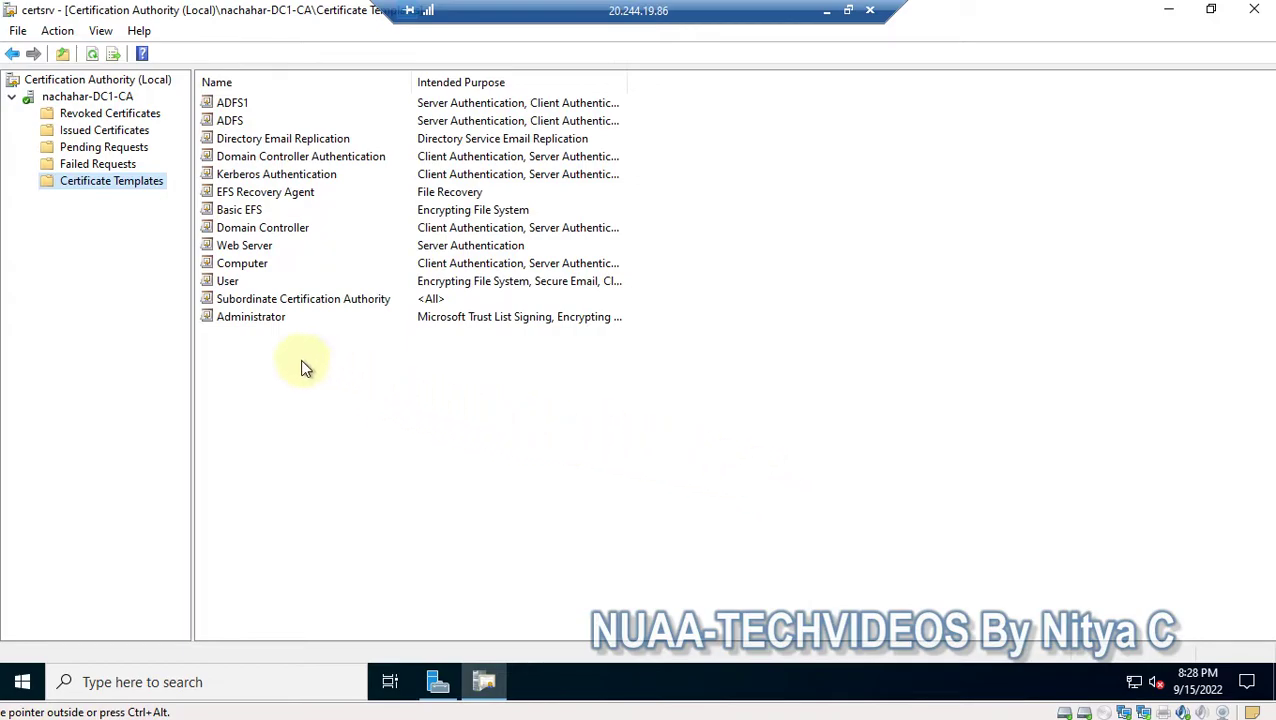
pyautogui.click(240, 104)
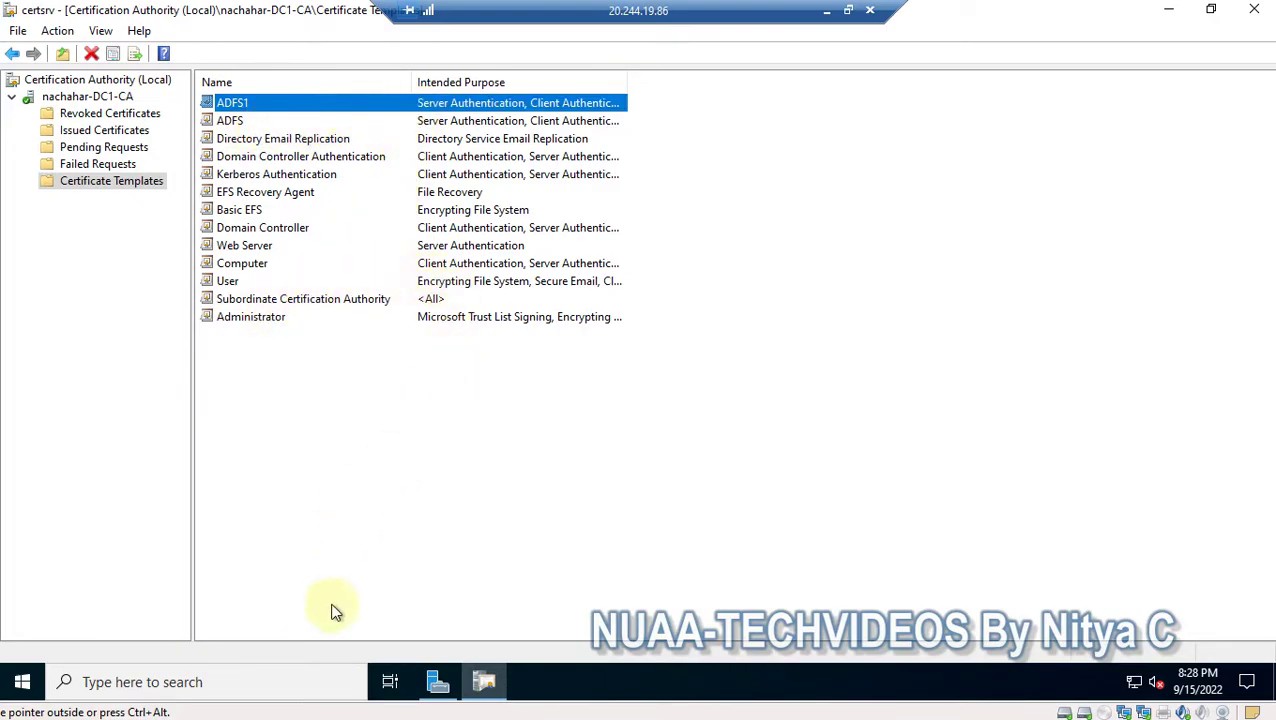
# - Minimize the open windows, run mmc elevated from the Run dialog, and maximize Console1
pyautogui.click(1166, 18)
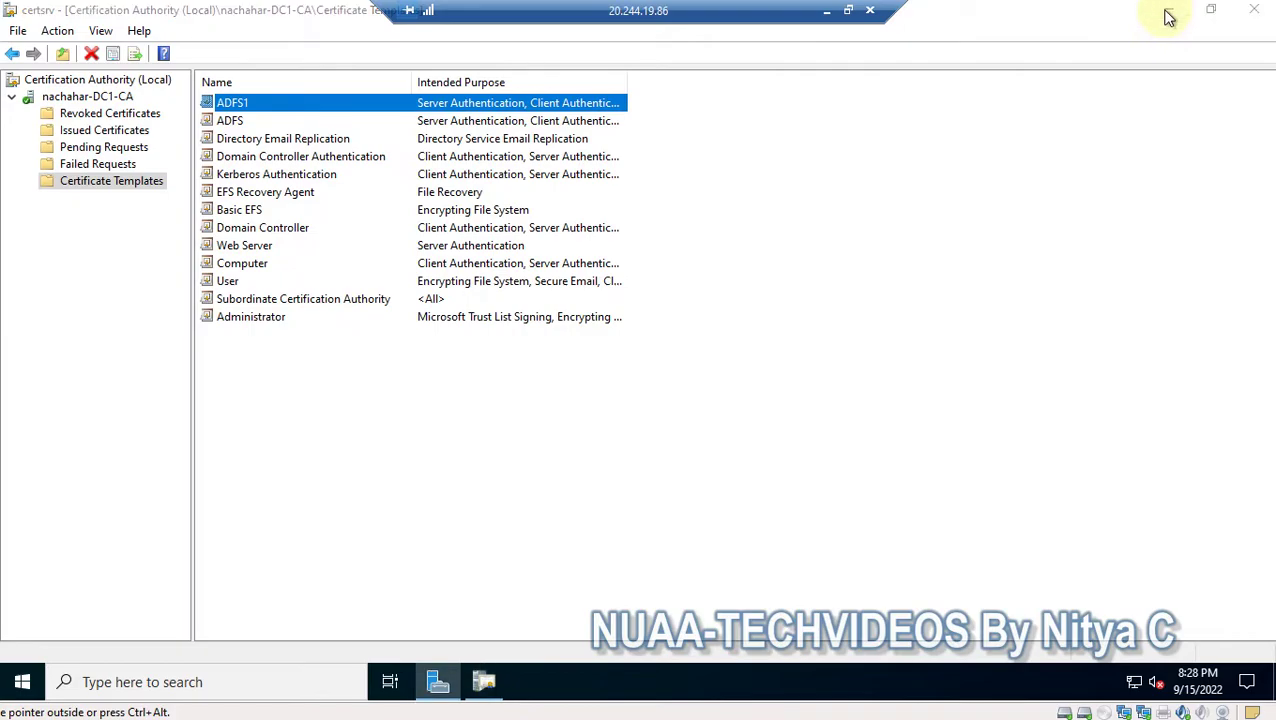
pyautogui.click(1166, 16)
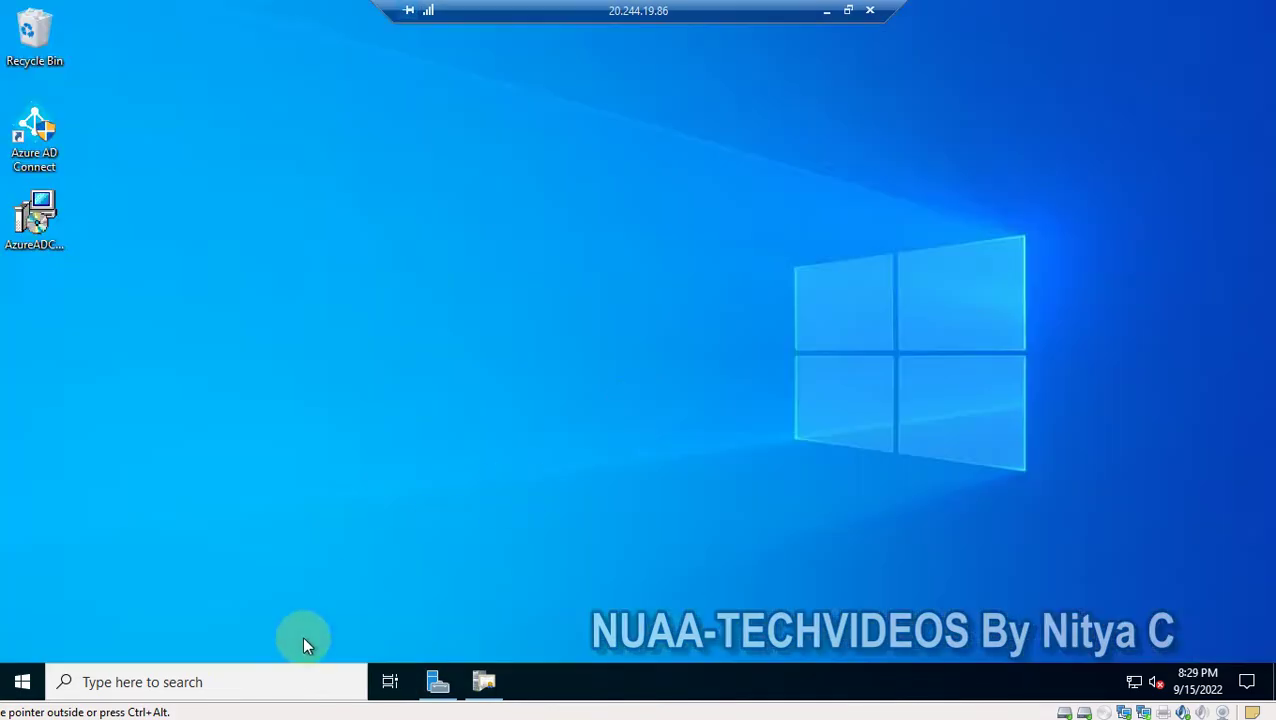
pyautogui.rightClick(24, 684)
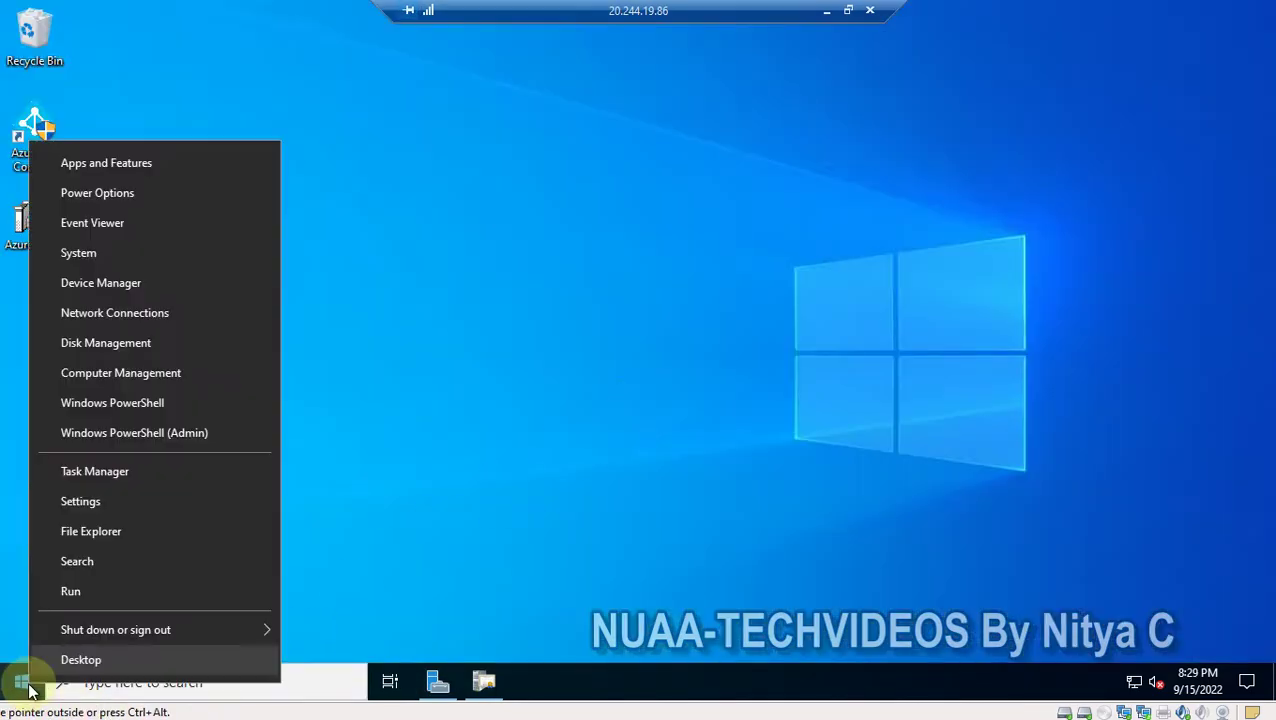
pyautogui.click(76, 592)
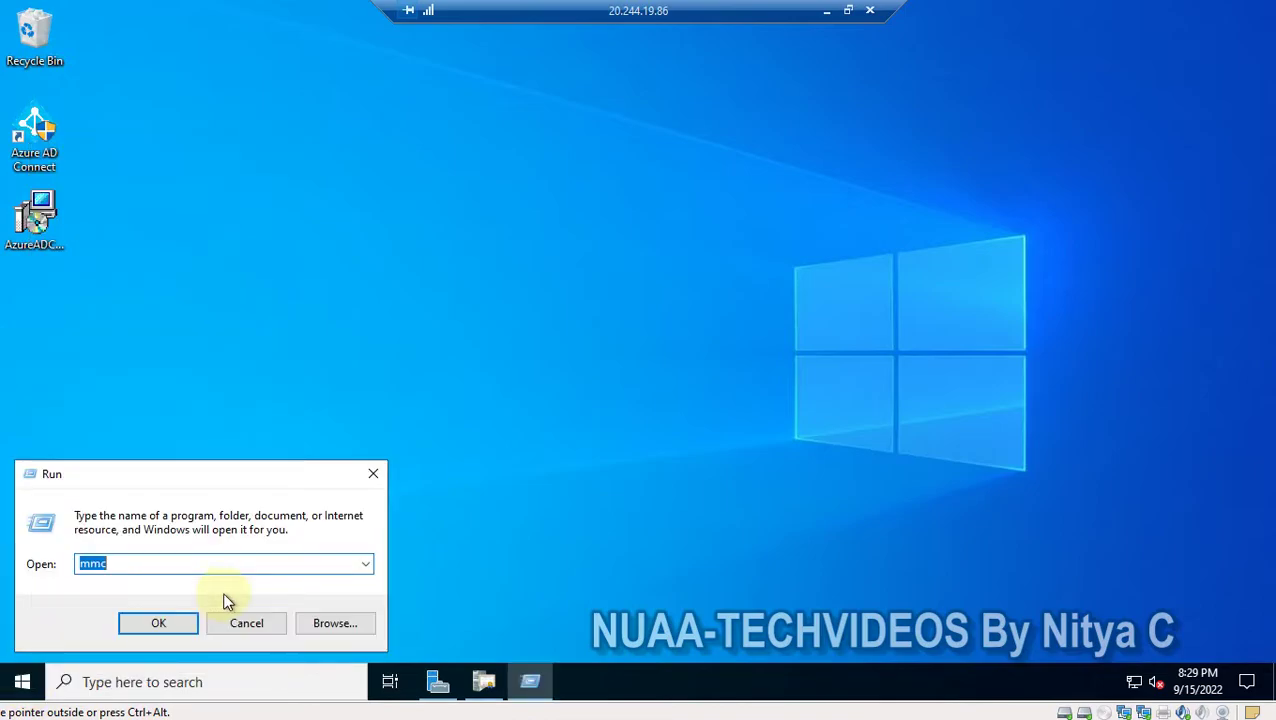
pyautogui.click(158, 622)
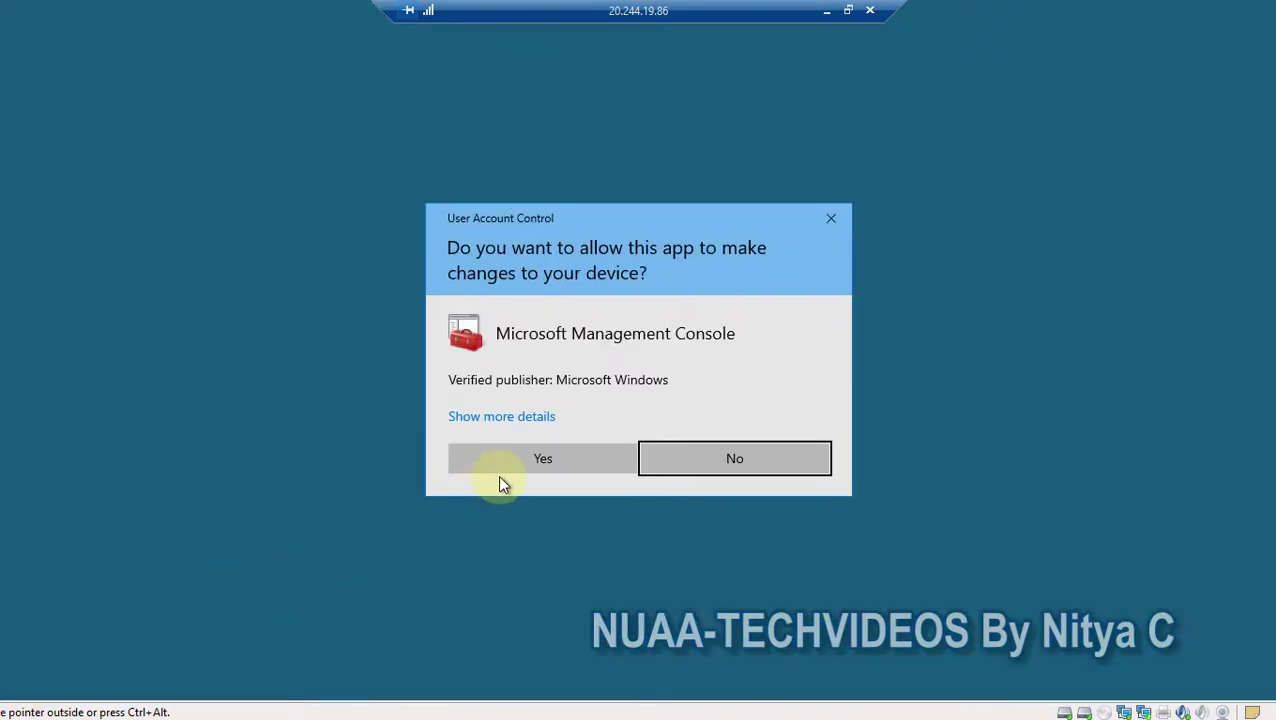
pyautogui.click(512, 463)
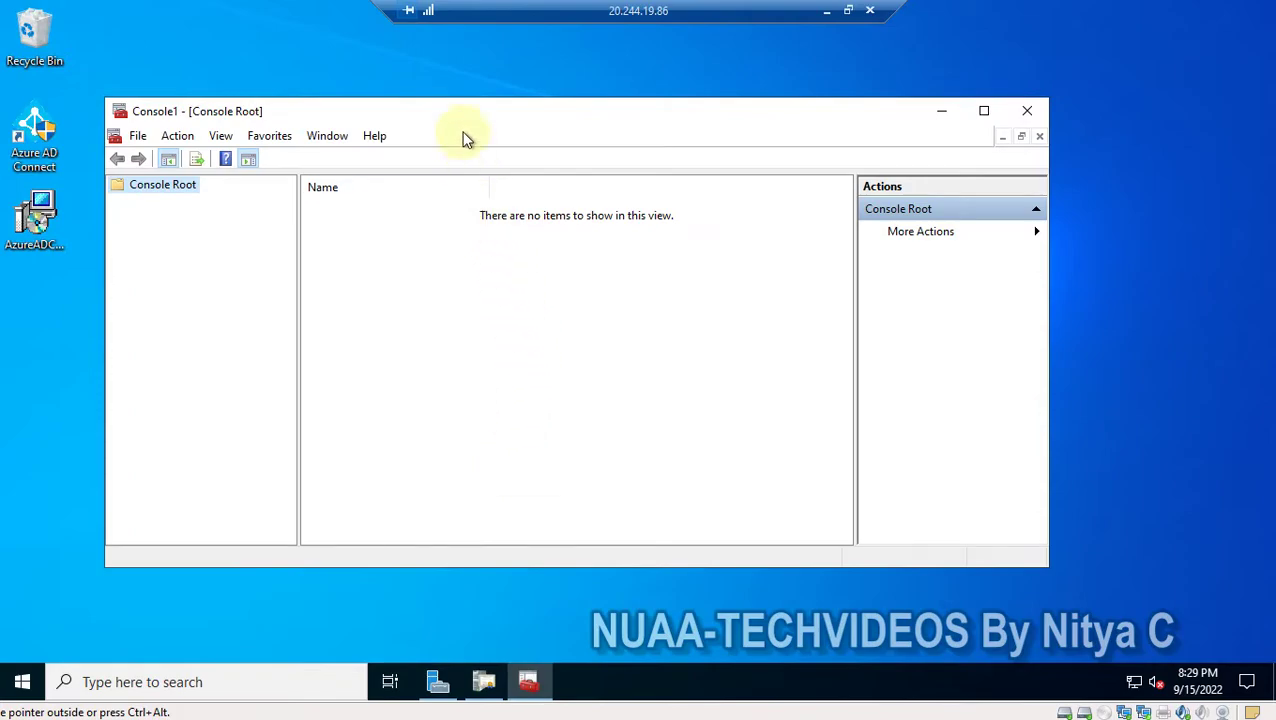
pyautogui.doubleClick(460, 120)
# - Add the Certificates snap-in for the local computer account through Add or Remove Snap-ins
pyautogui.click(33, 31)
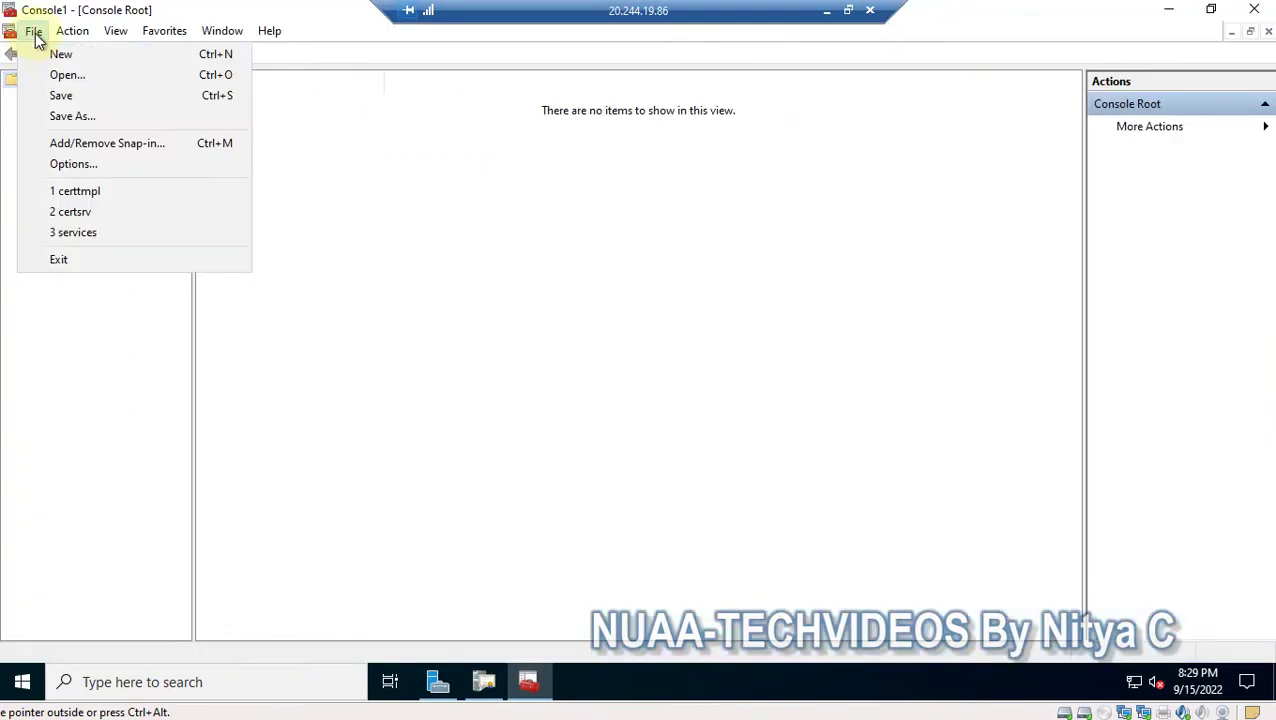
pyautogui.click(50, 141)
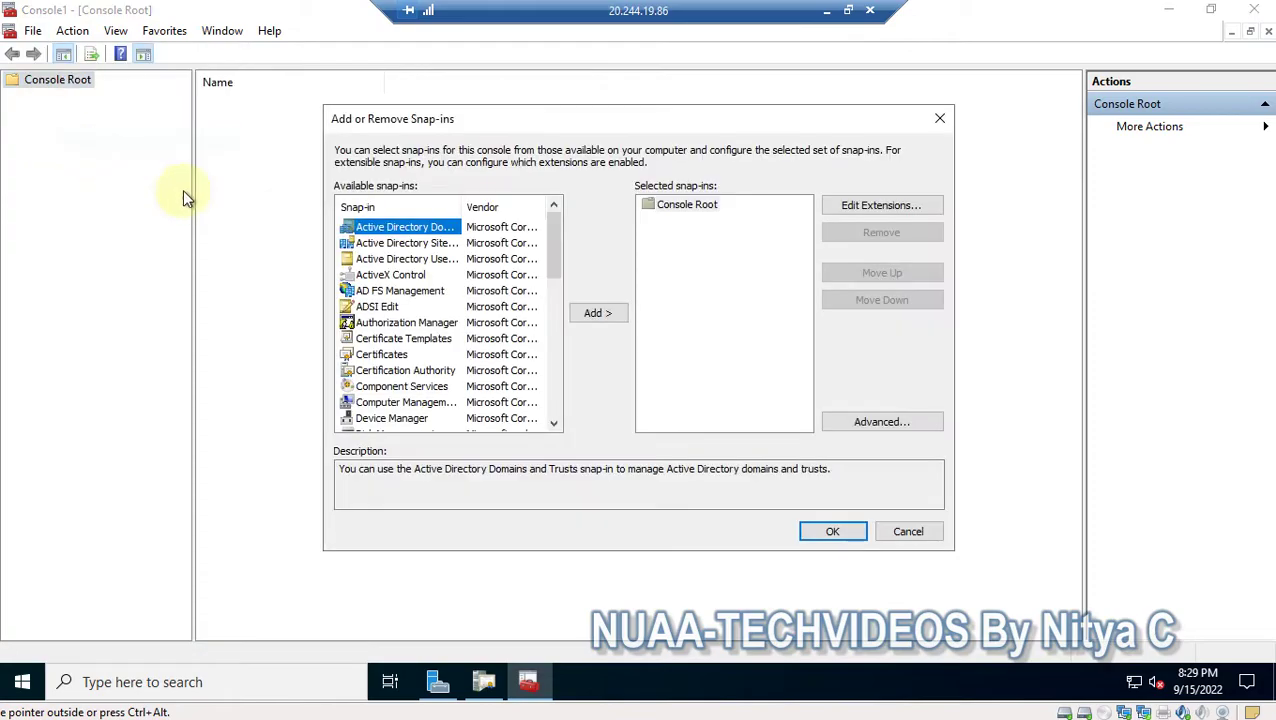
pyautogui.click(379, 357)
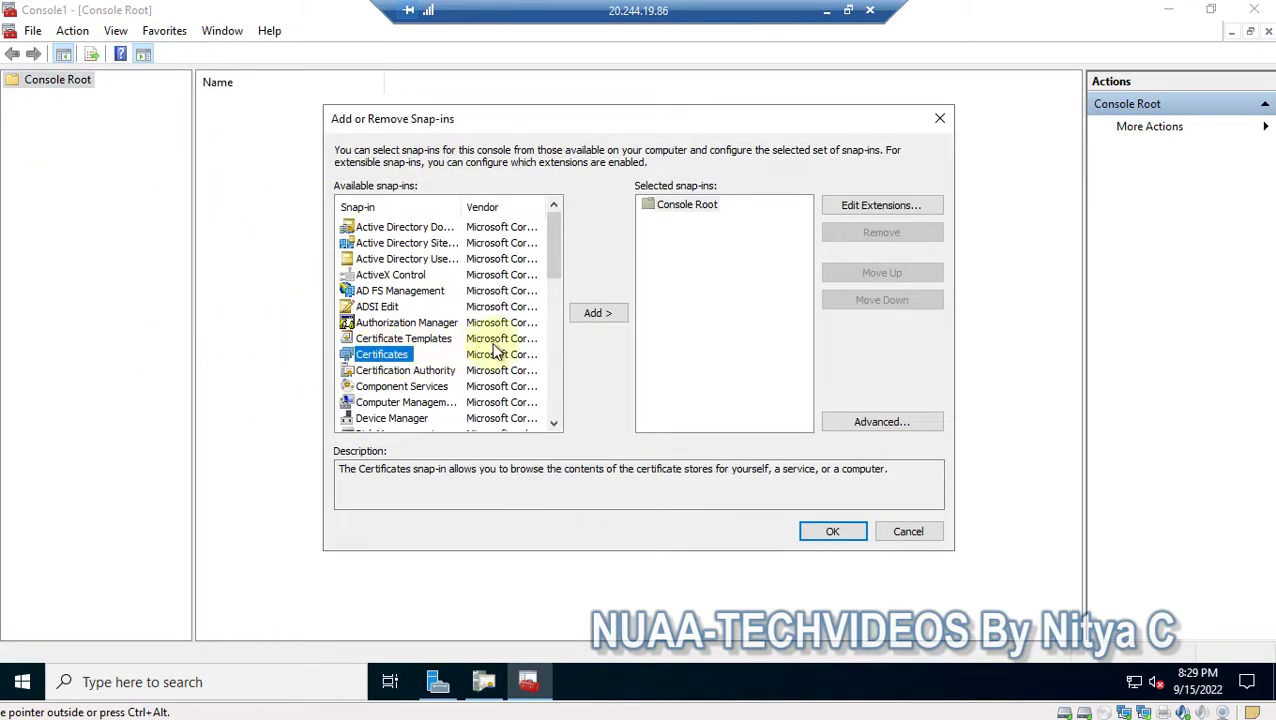
pyautogui.click(596, 312)
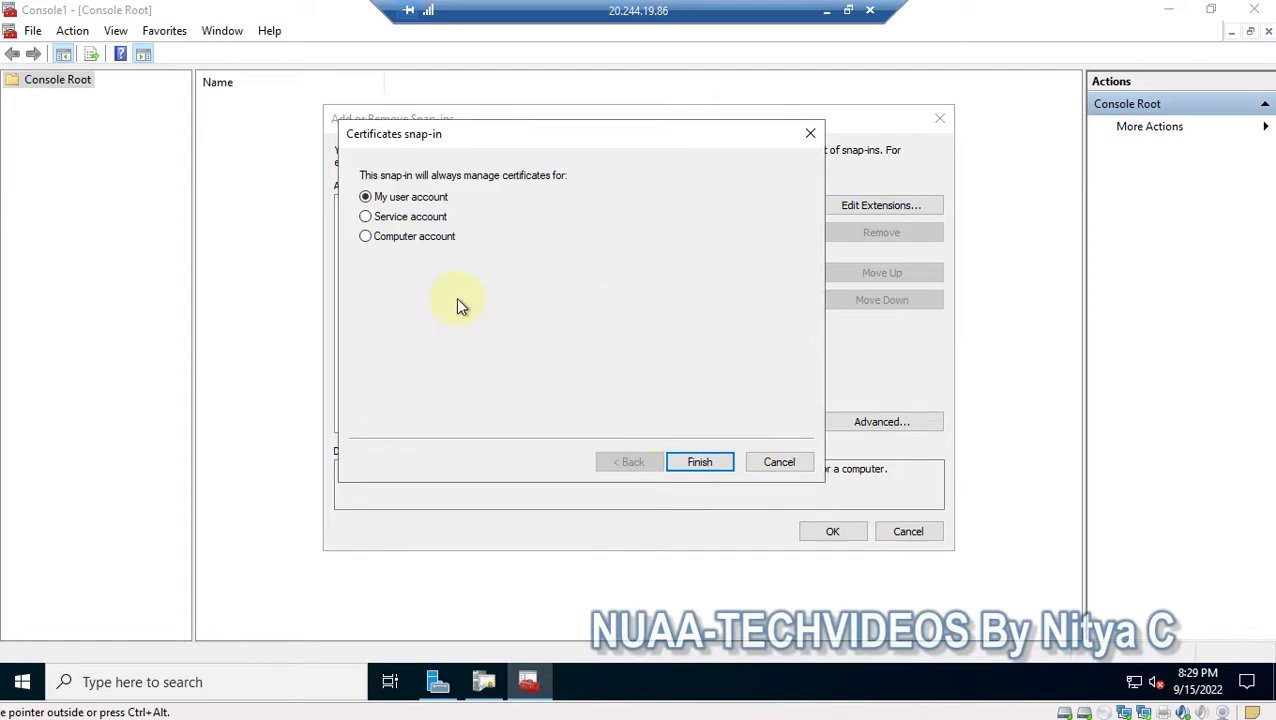
pyautogui.click(410, 240)
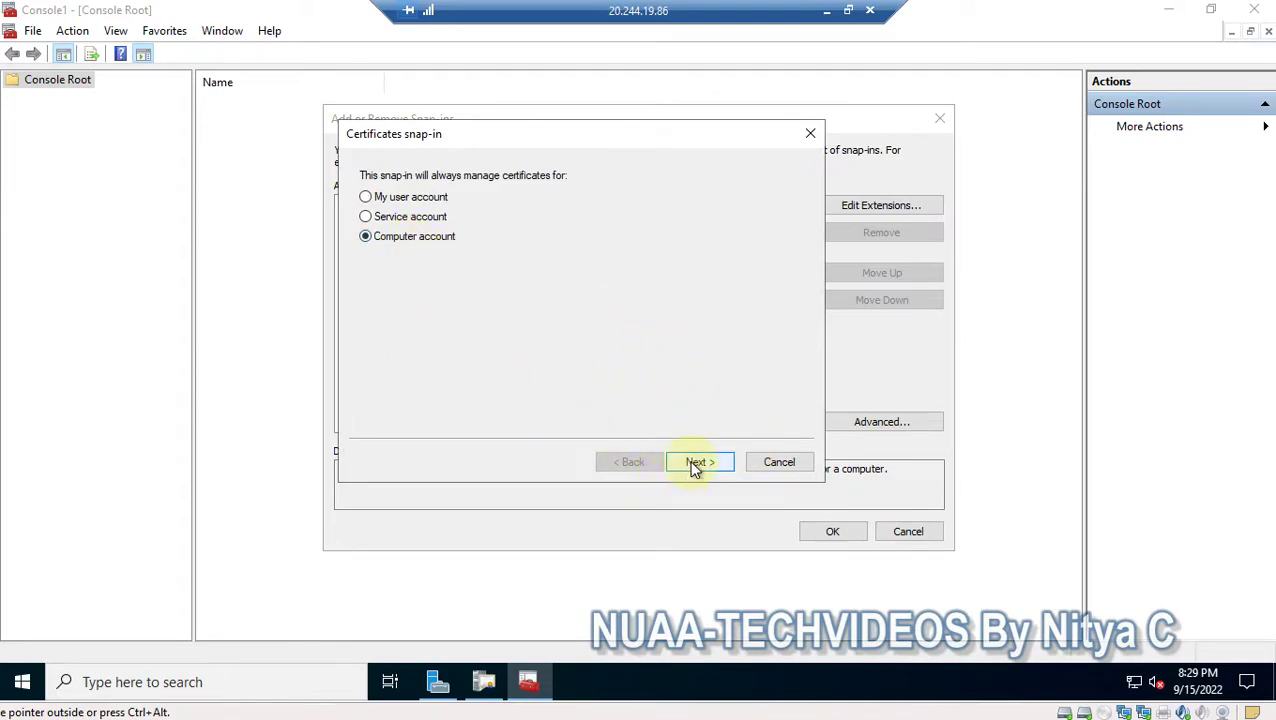
pyautogui.click(697, 464)
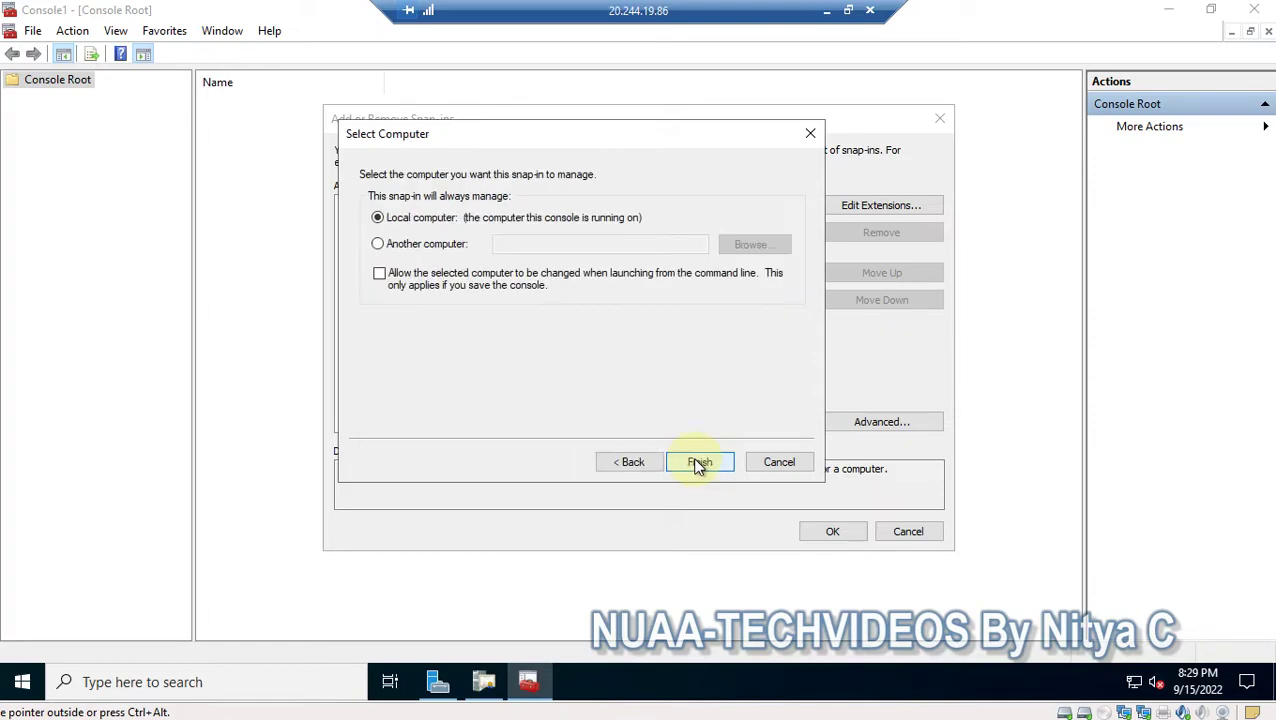
pyautogui.click(699, 464)
pyautogui.click(826, 531)
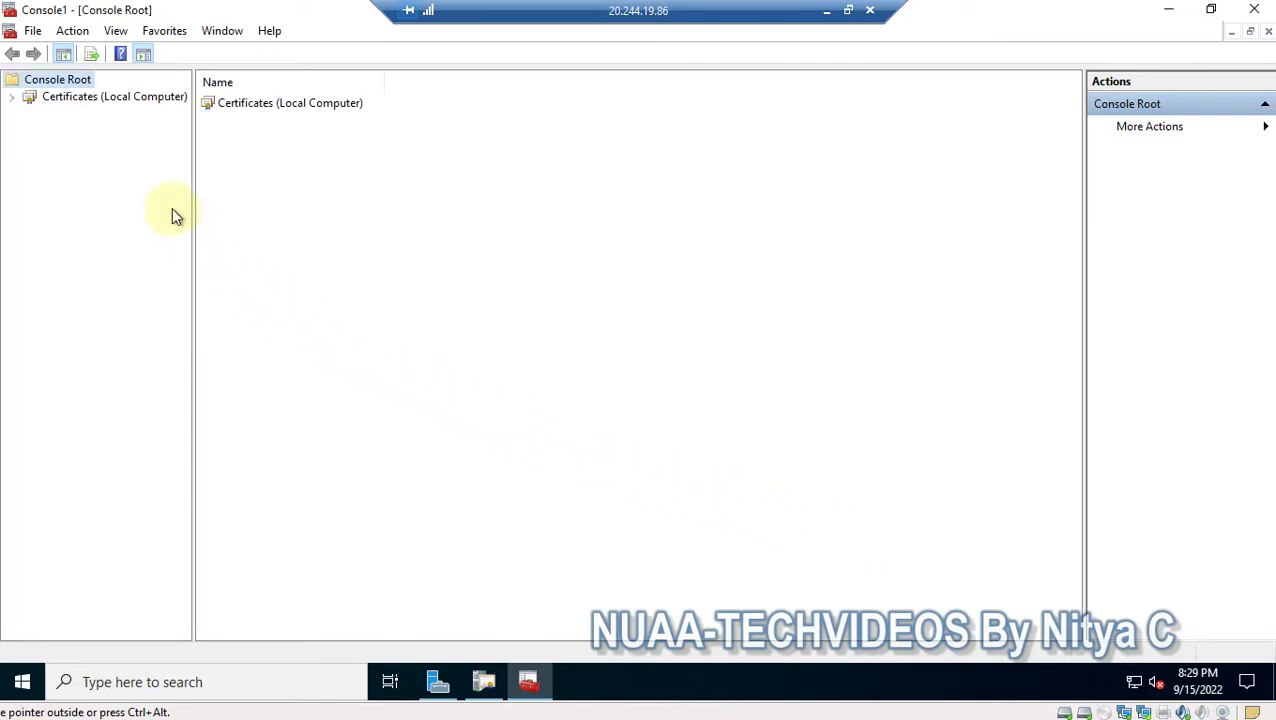
# - Select the Personal store under Certificates (Local Computer) and open its All Tasks menu
pyautogui.click(12, 98)
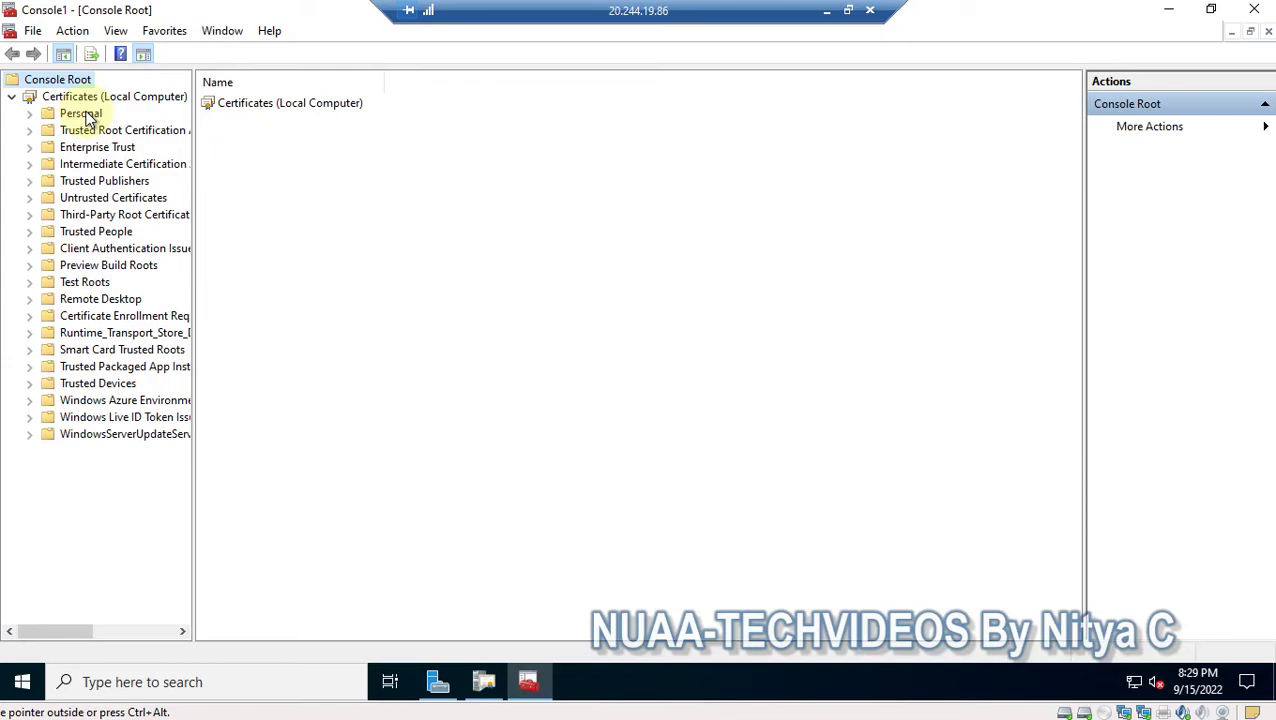
pyautogui.click(31, 117)
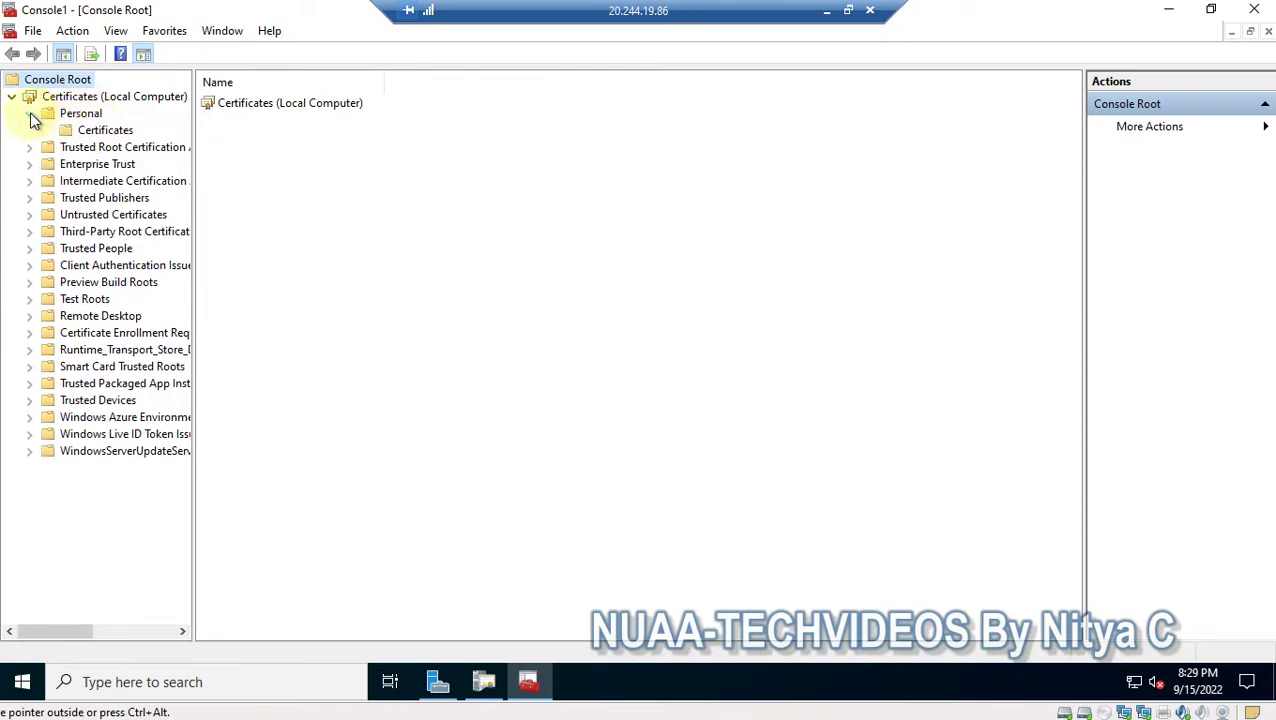
pyautogui.click(78, 119)
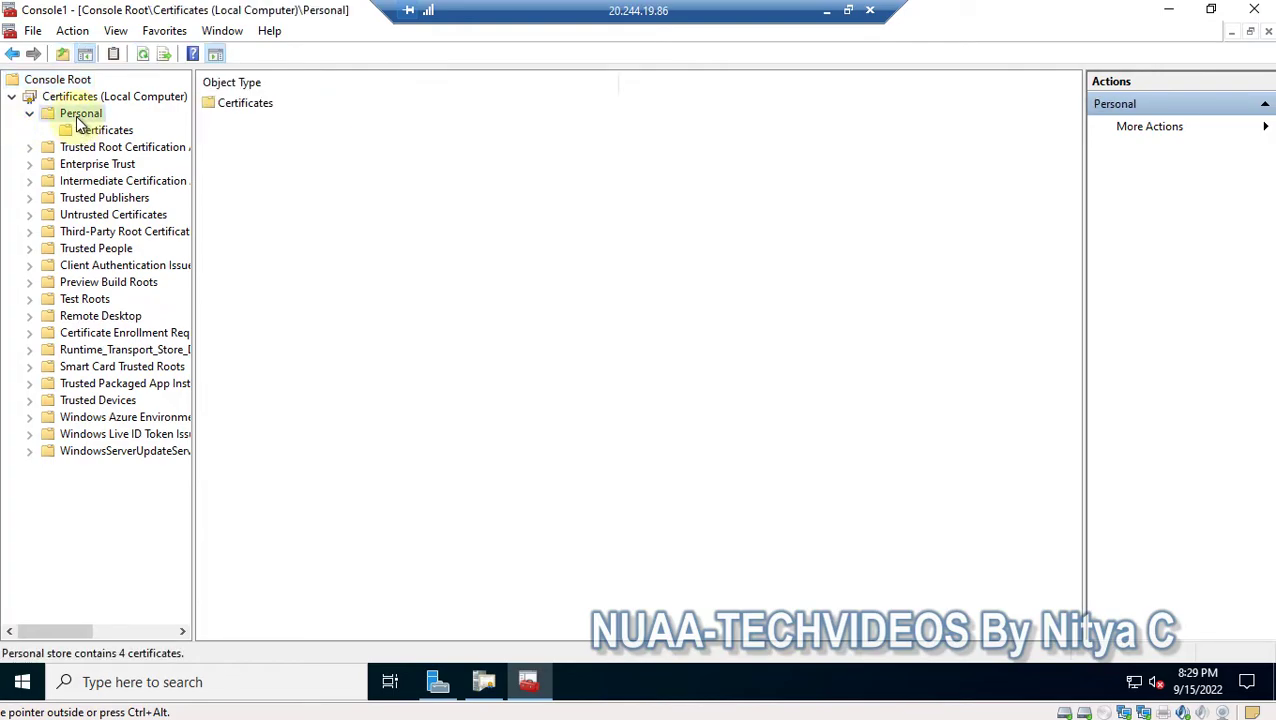
pyautogui.rightClick(80, 122)
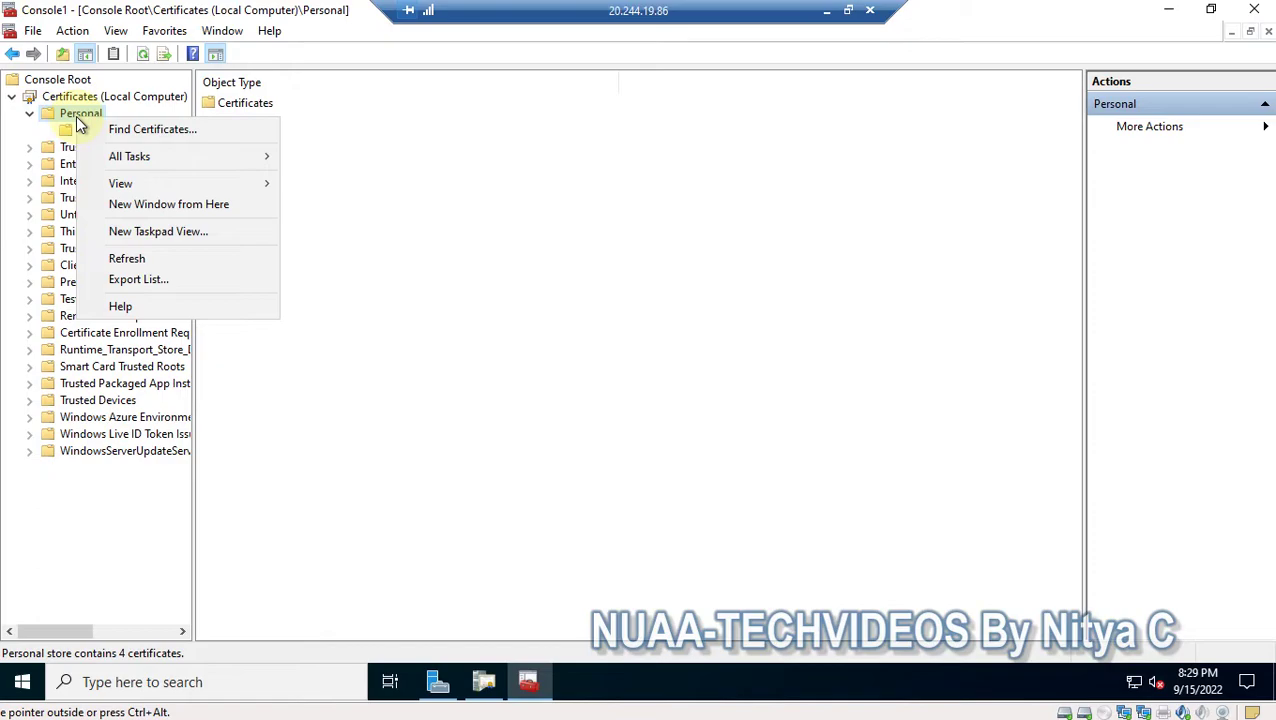
pyautogui.moveTo(125, 158)
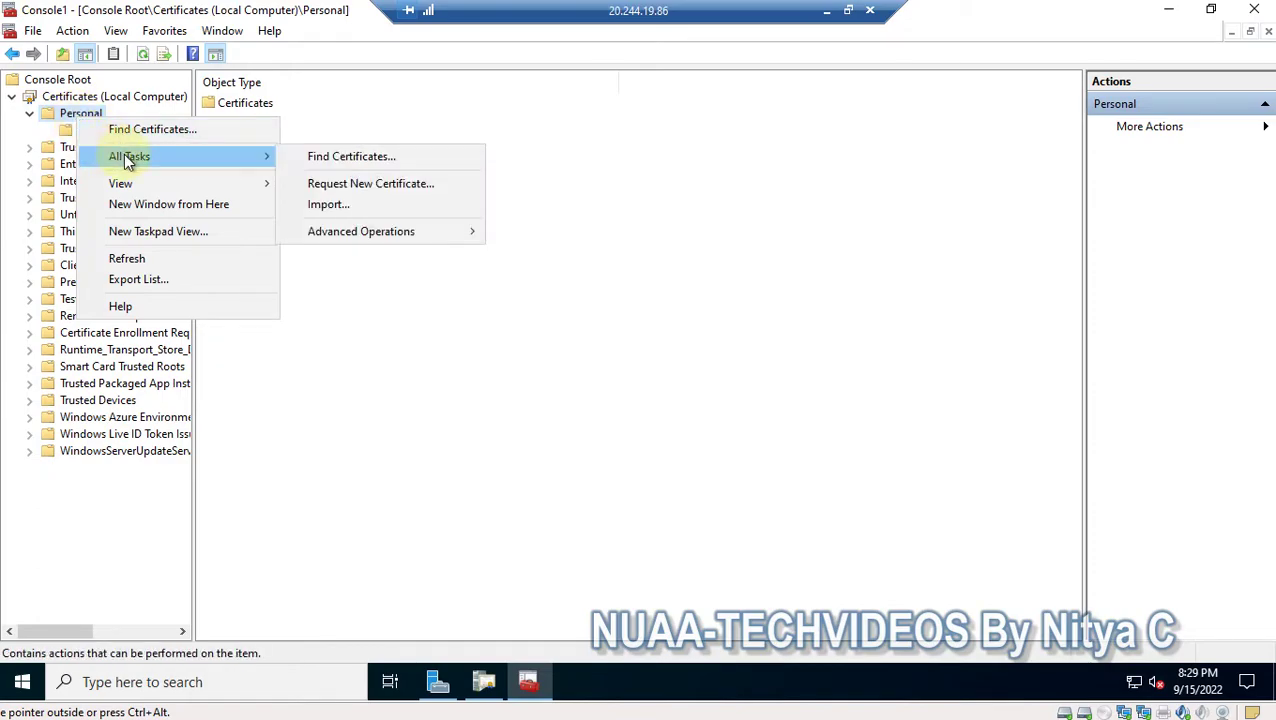
# - Request a new certificate from the ADFS1 template and enroll it into the computer's Personal store
pyautogui.click(325, 185)
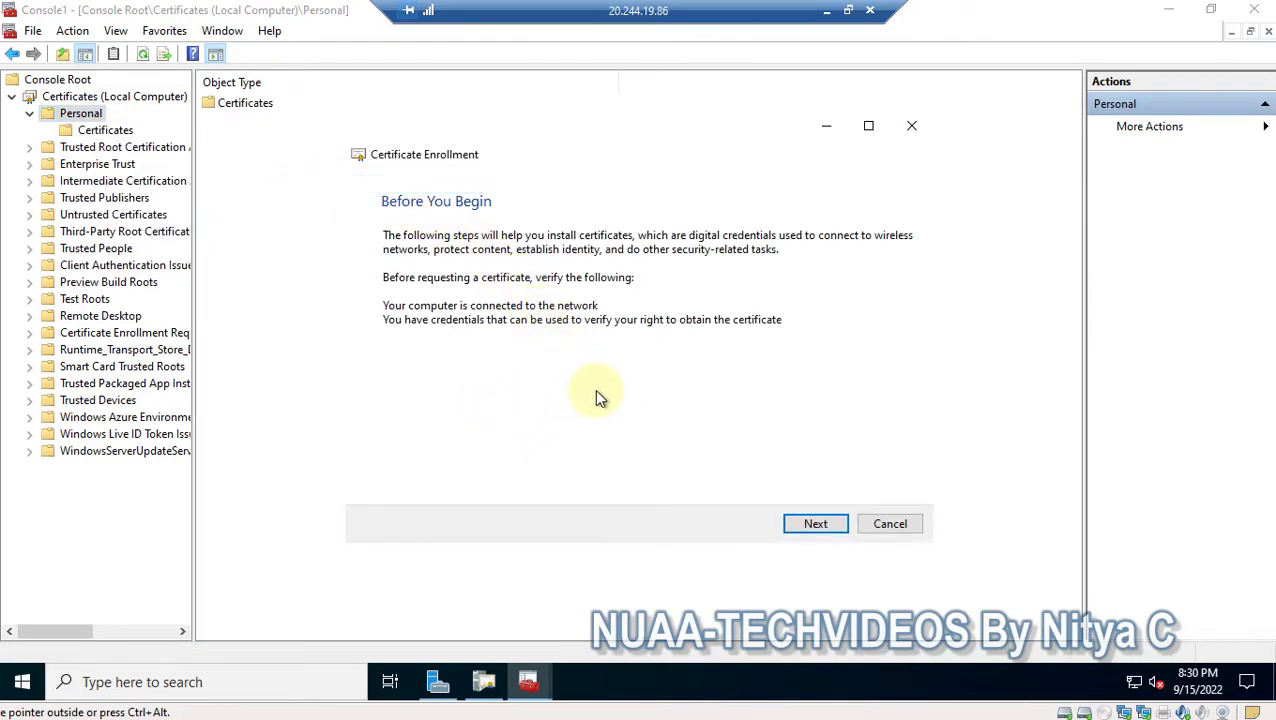
pyautogui.click(812, 527)
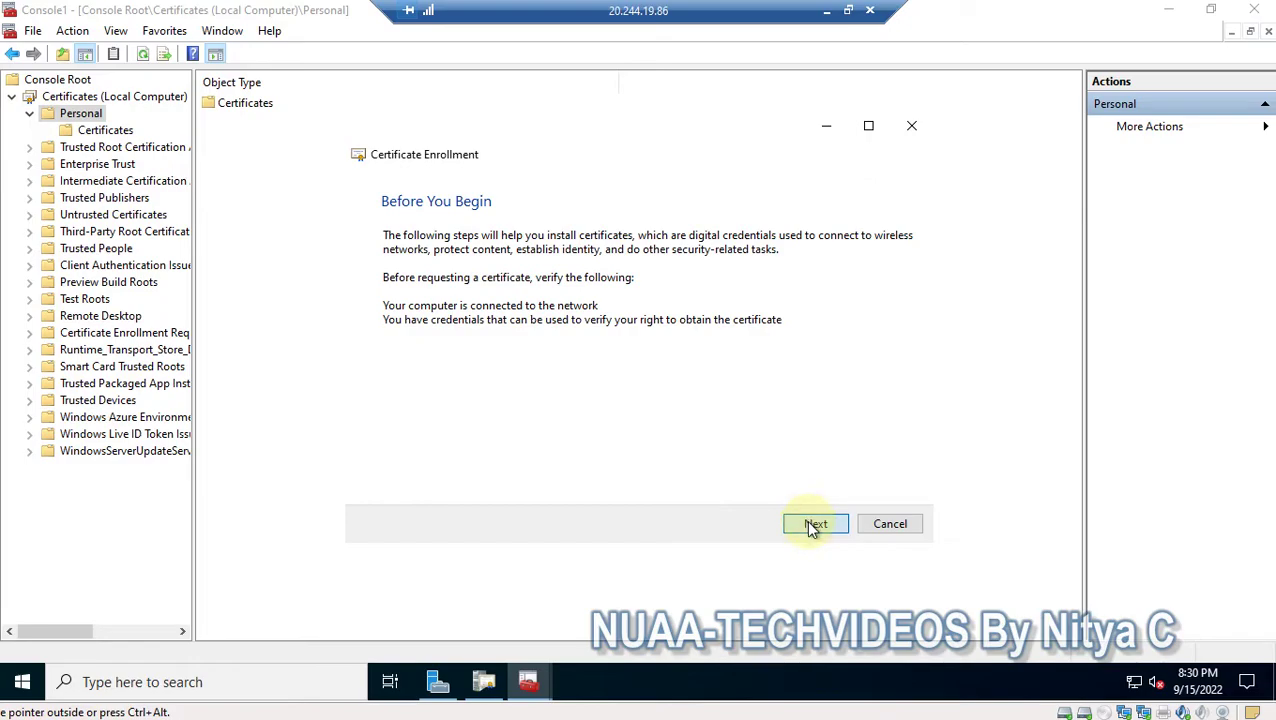
pyautogui.click(813, 526)
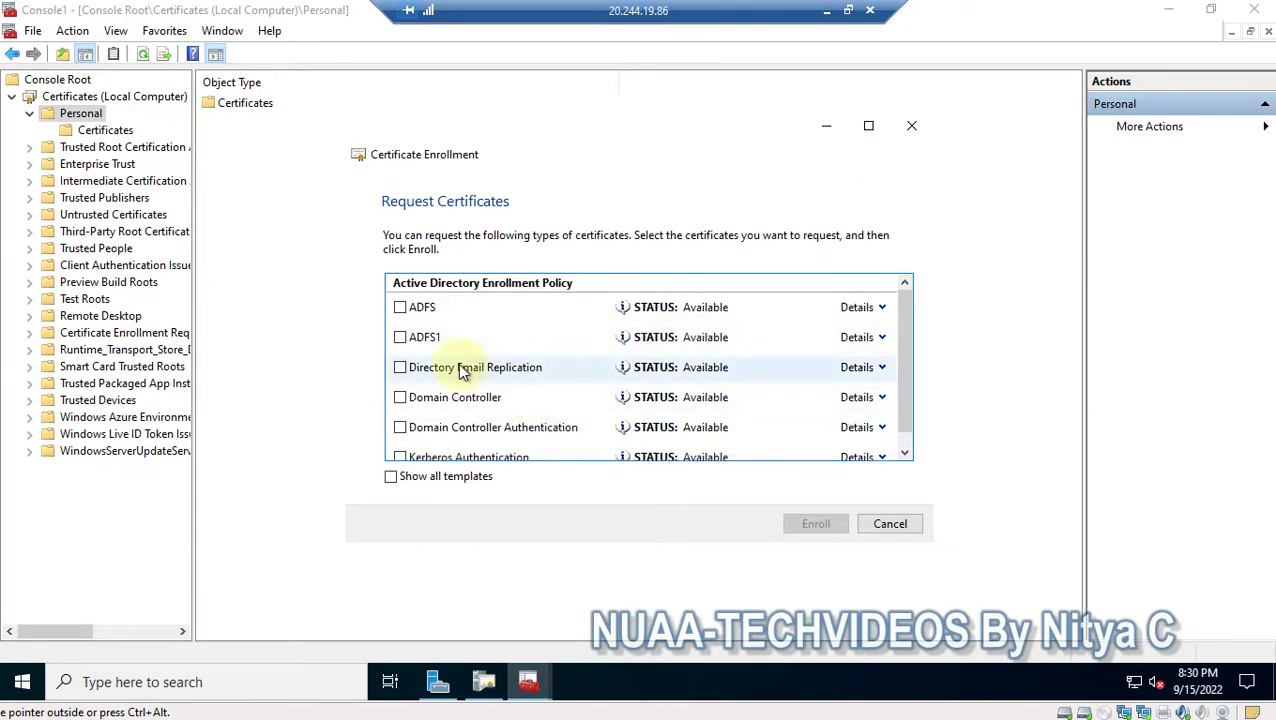
pyautogui.click(401, 338)
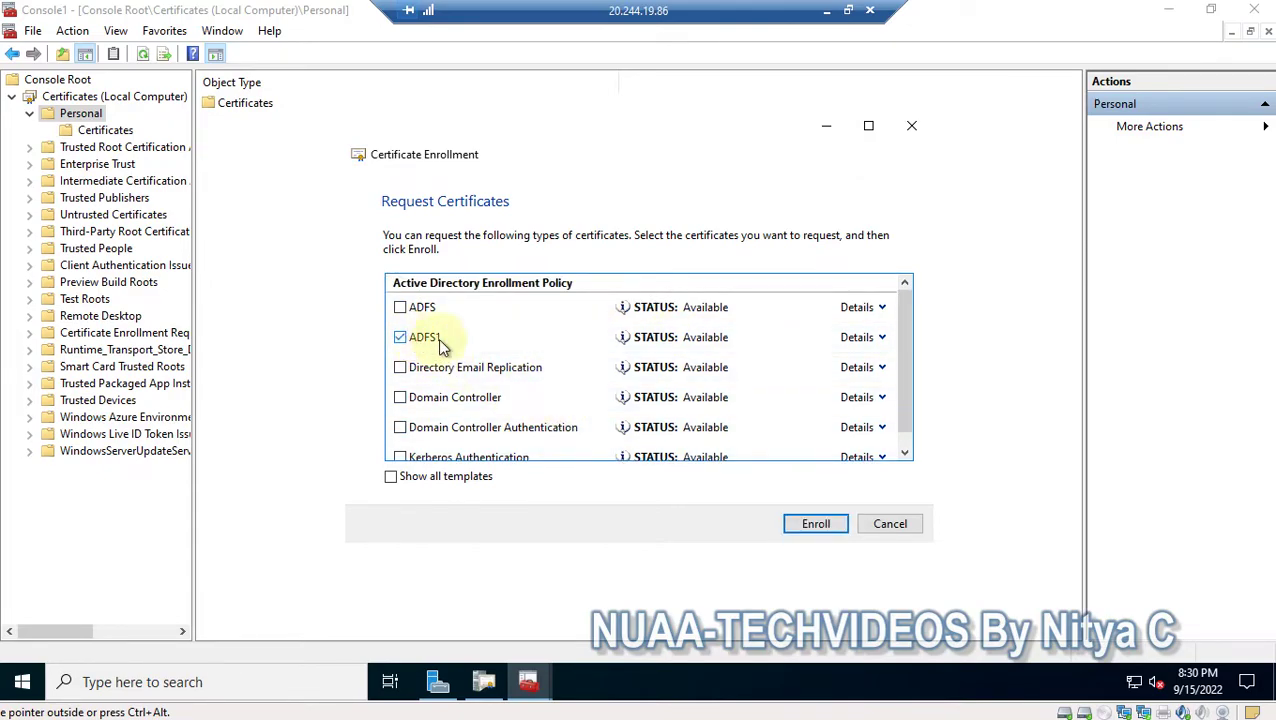
pyautogui.click(808, 526)
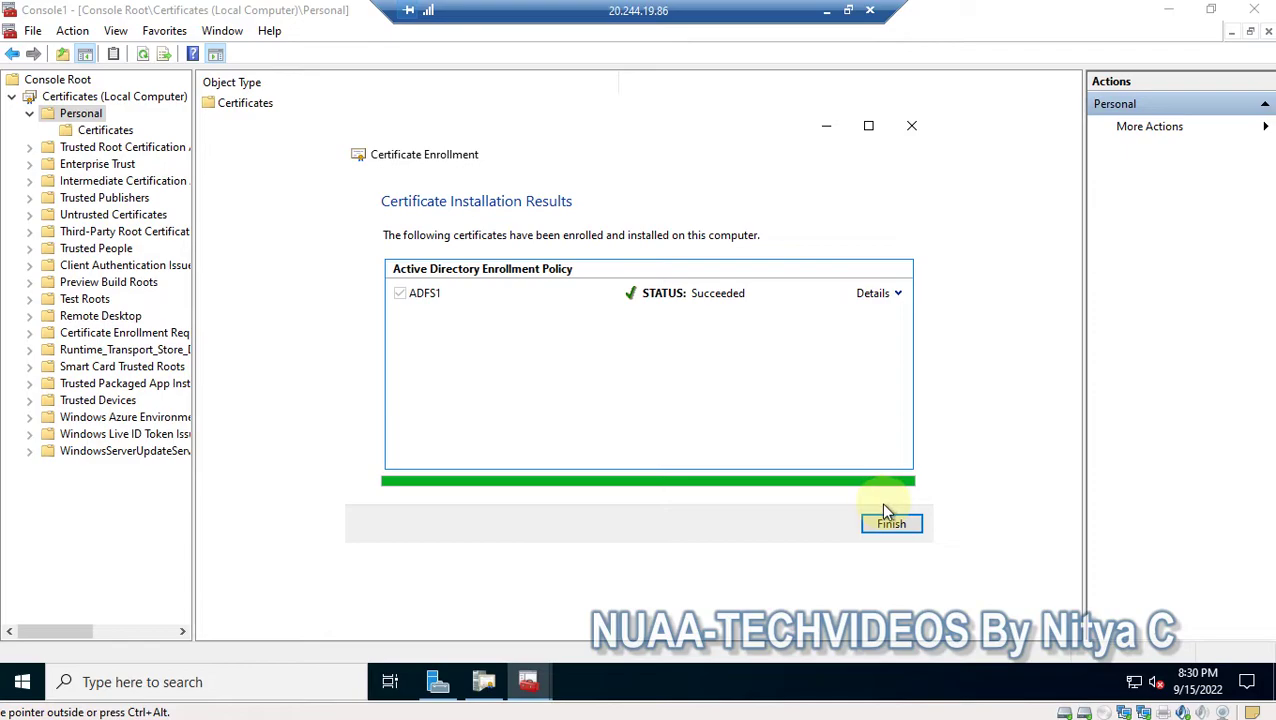
# - List the Personal store's certificates and open the new DC1.nachahar.info certificate
pyautogui.click(891, 527)
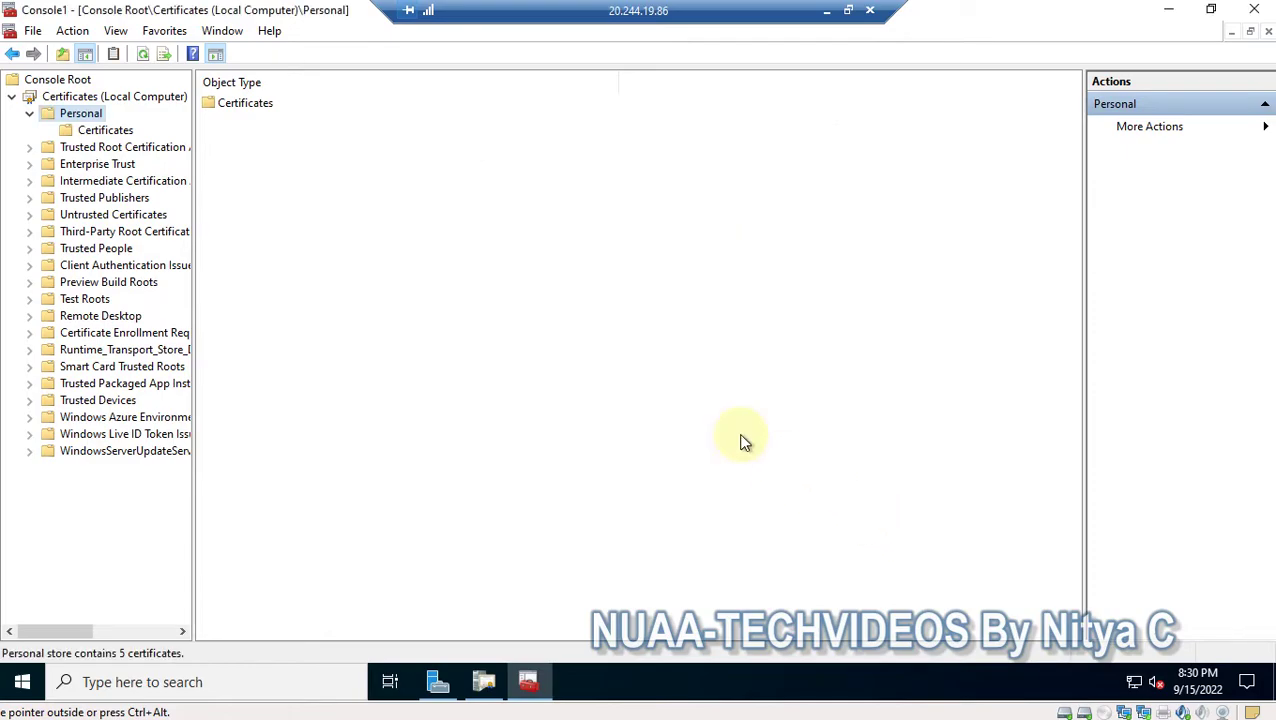
pyautogui.click(111, 137)
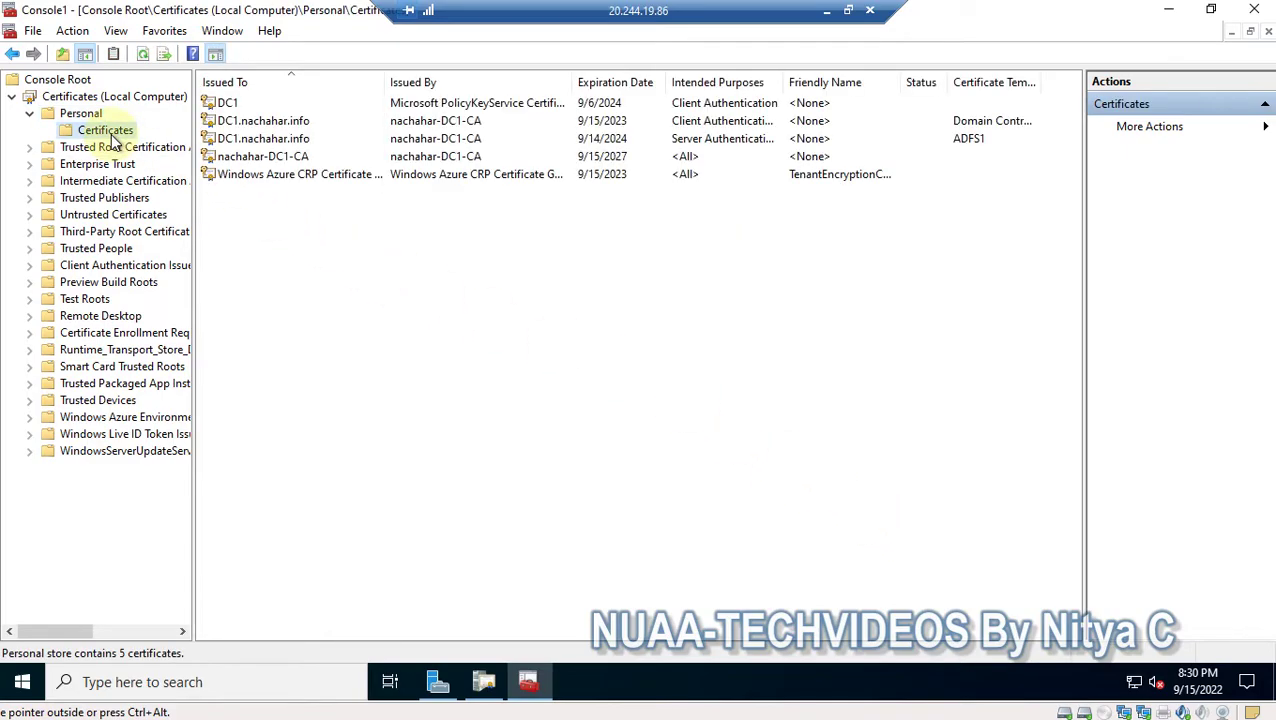
pyautogui.doubleClick(385, 82)
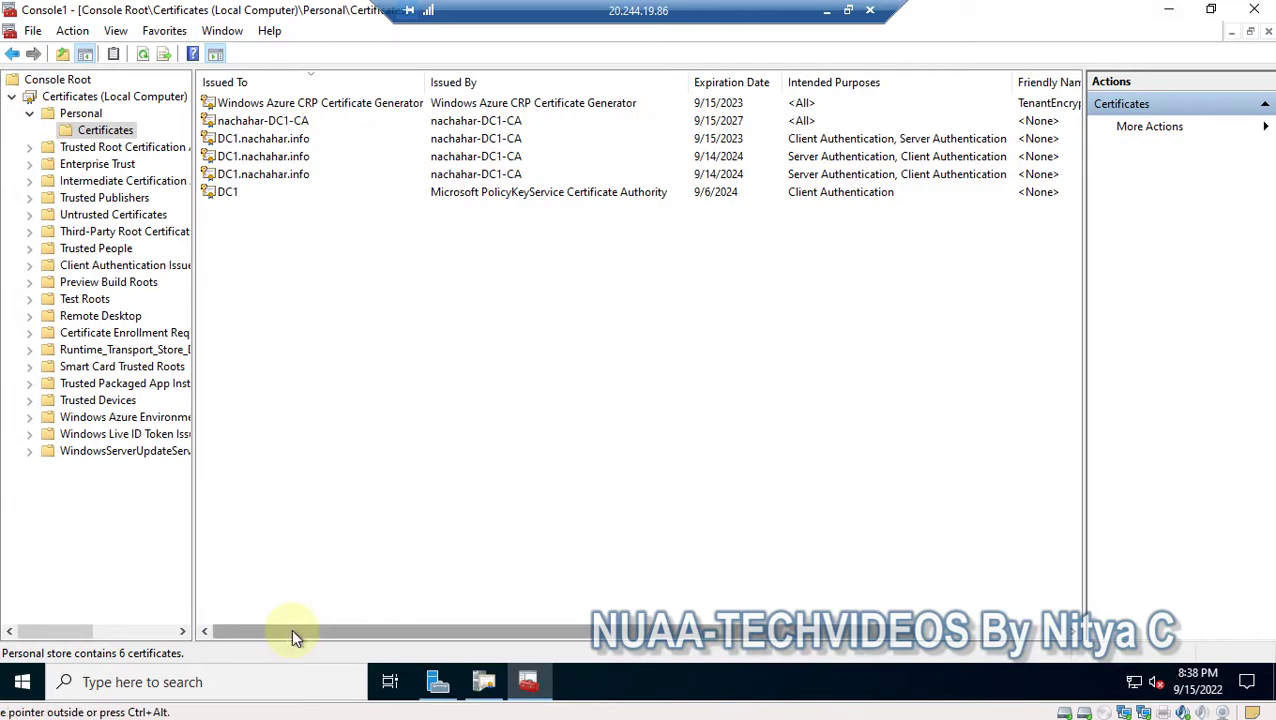
pyautogui.moveTo(294, 631); pyautogui.dragTo(490, 622)
pyautogui.click(970, 178)
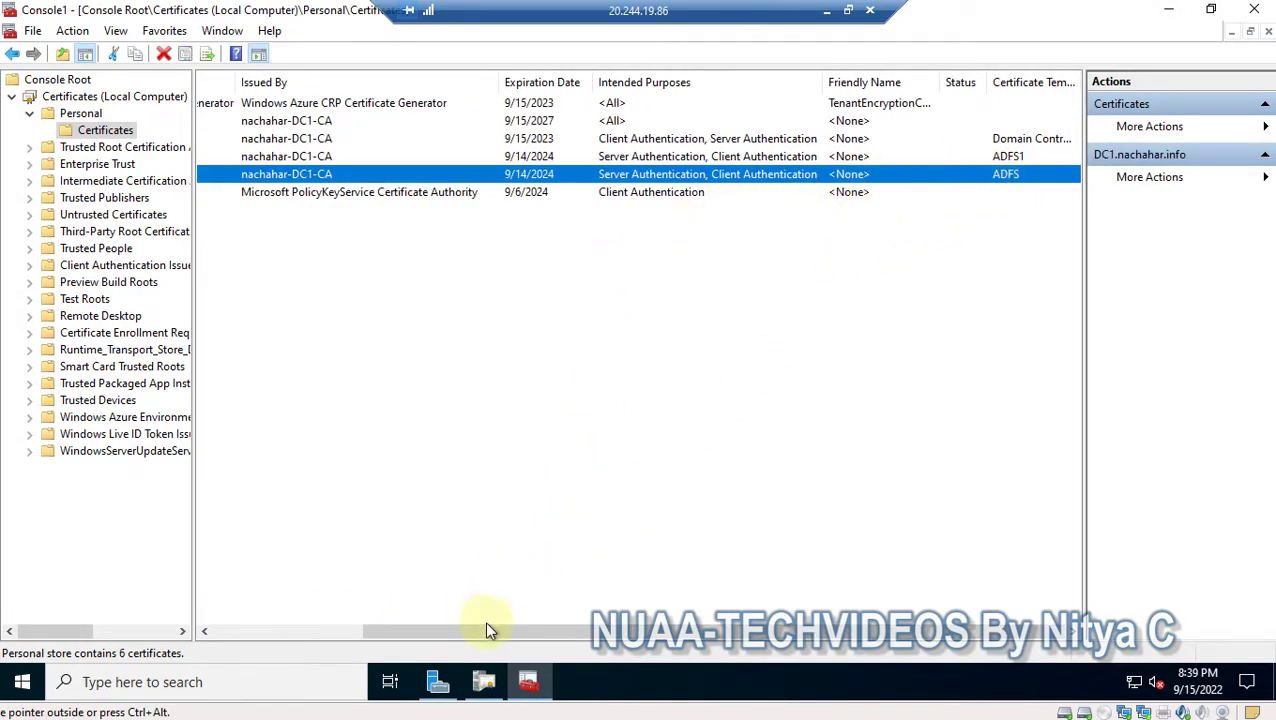
pyautogui.moveTo(487, 630); pyautogui.dragTo(320, 632)
pyautogui.doubleClick(276, 175)
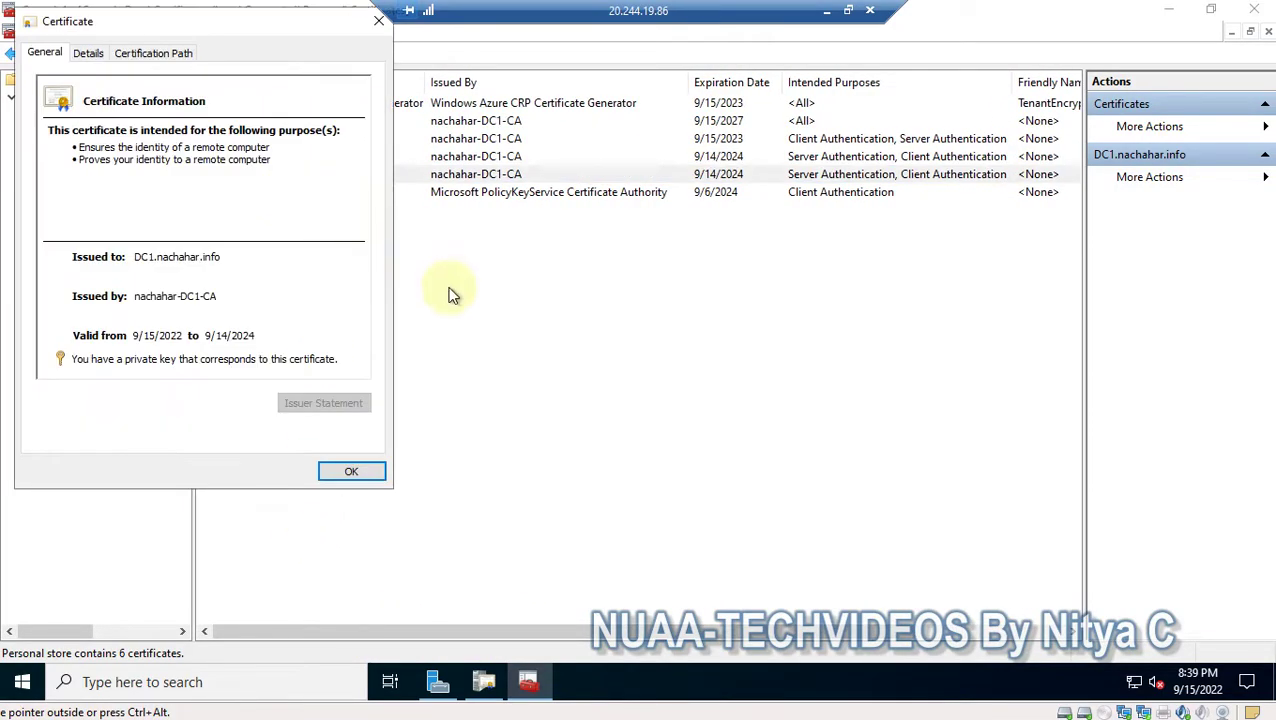
# - Review the DC1.nachahar.info certificate's version and thumbprint in its detailed fields
pyautogui.moveTo(202, 23); pyautogui.dragTo(397, 112)
pyautogui.click(284, 142)
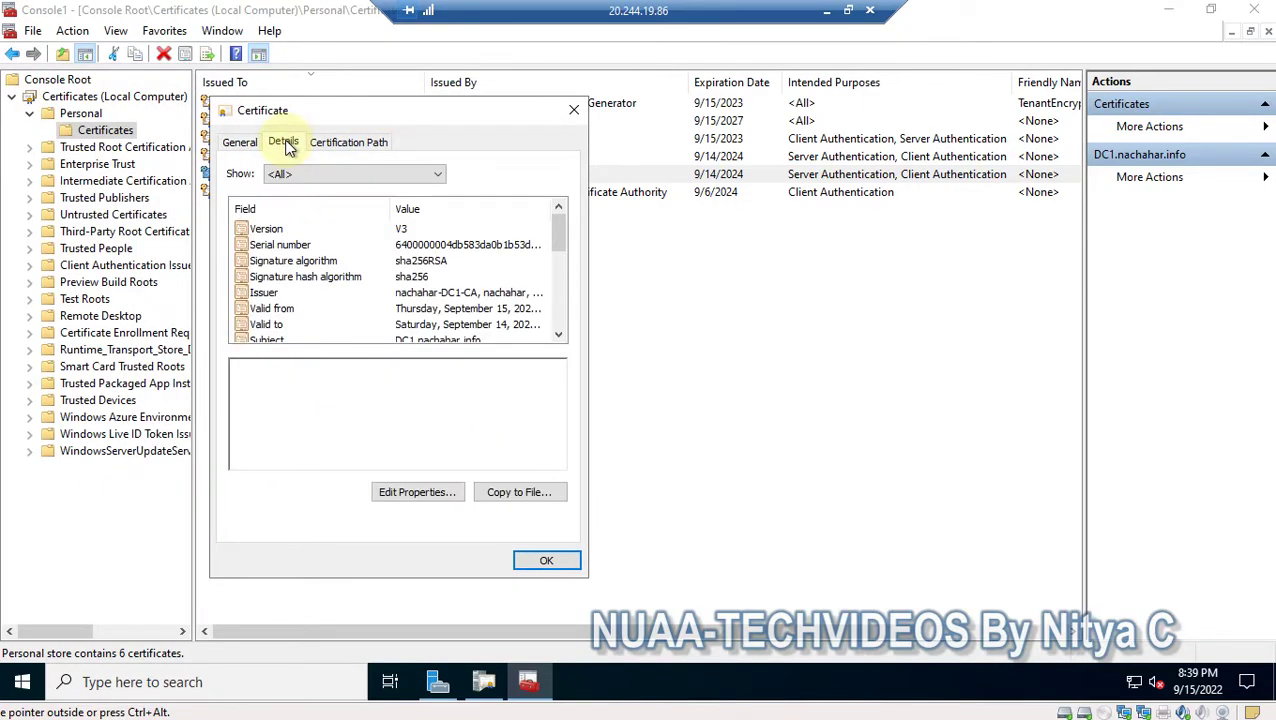
pyautogui.click(390, 234)
pyautogui.scroll(-4, 421, 327)
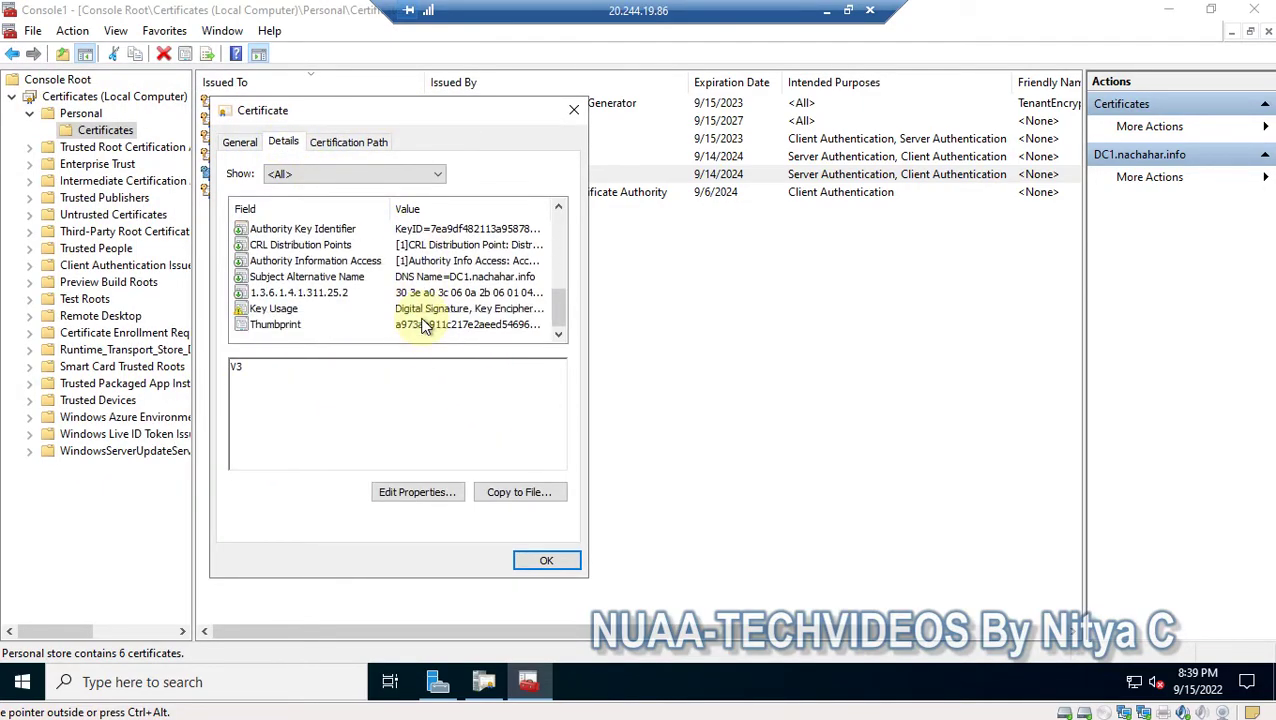
pyautogui.scroll(3, 421, 327)
pyautogui.scroll(-3, 421, 330)
pyautogui.click(349, 325)
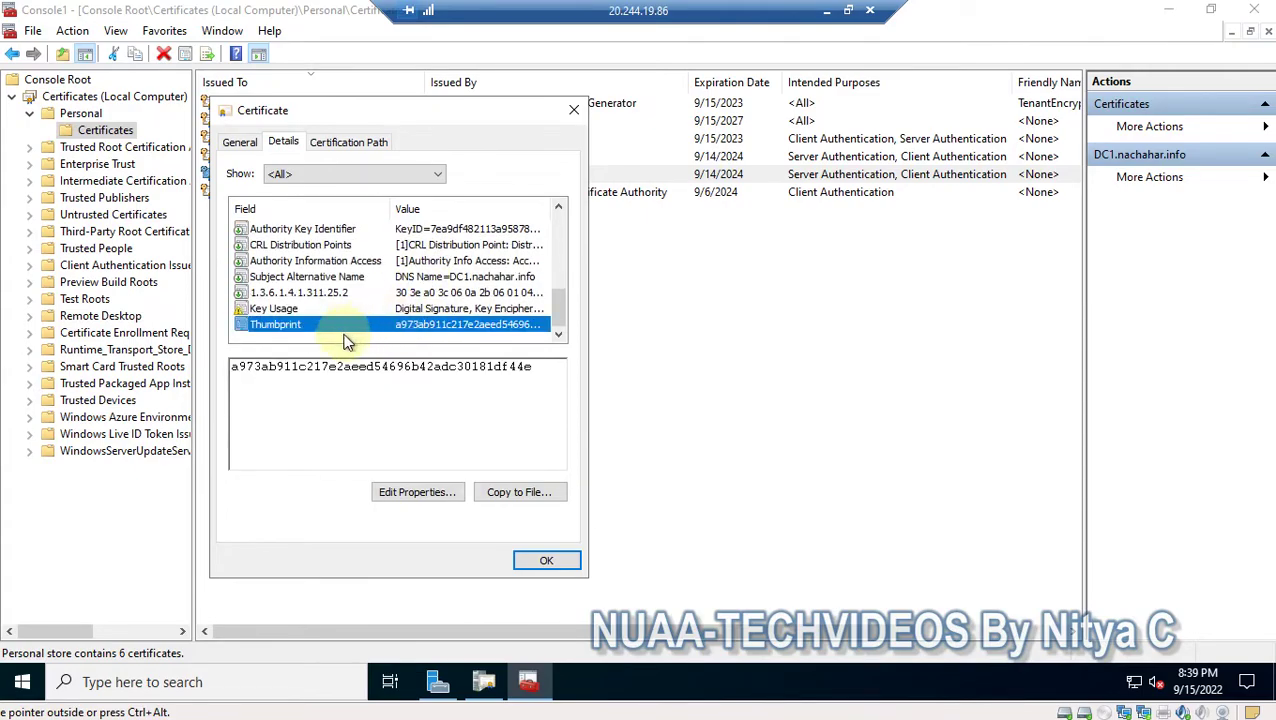
pyautogui.scroll(1, 362, 312)
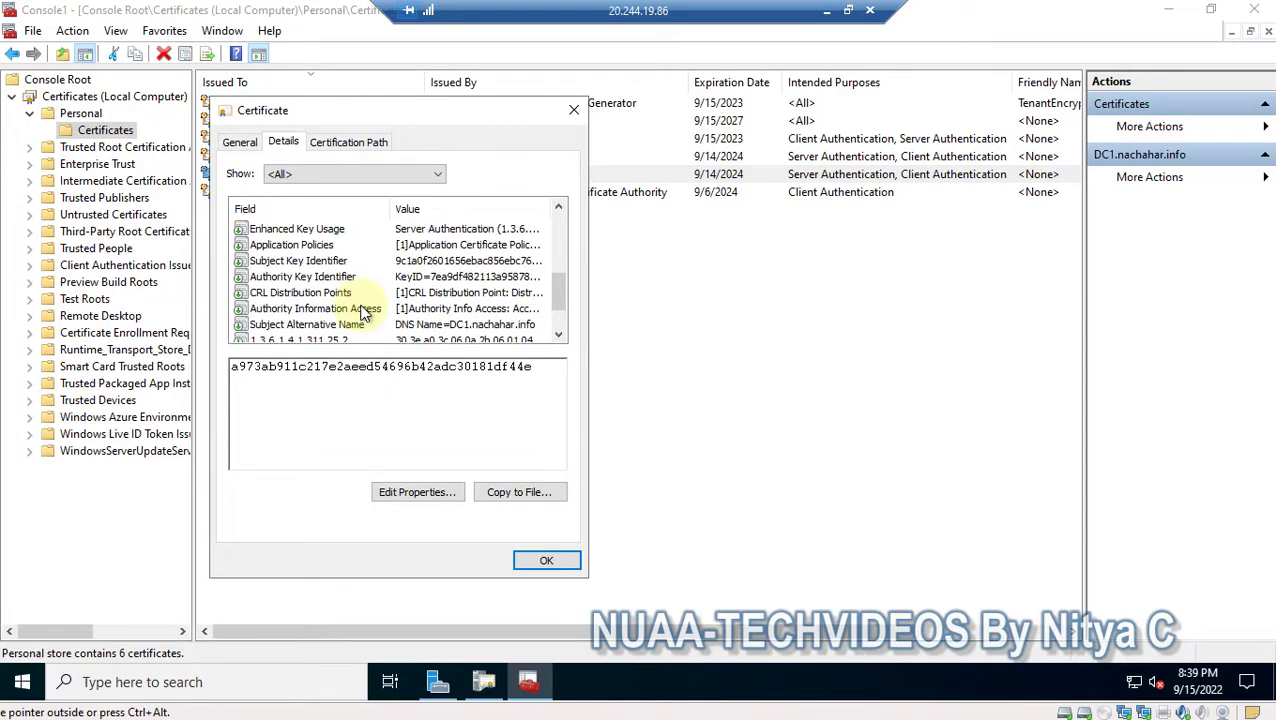
pyautogui.scroll(2, 363, 313)
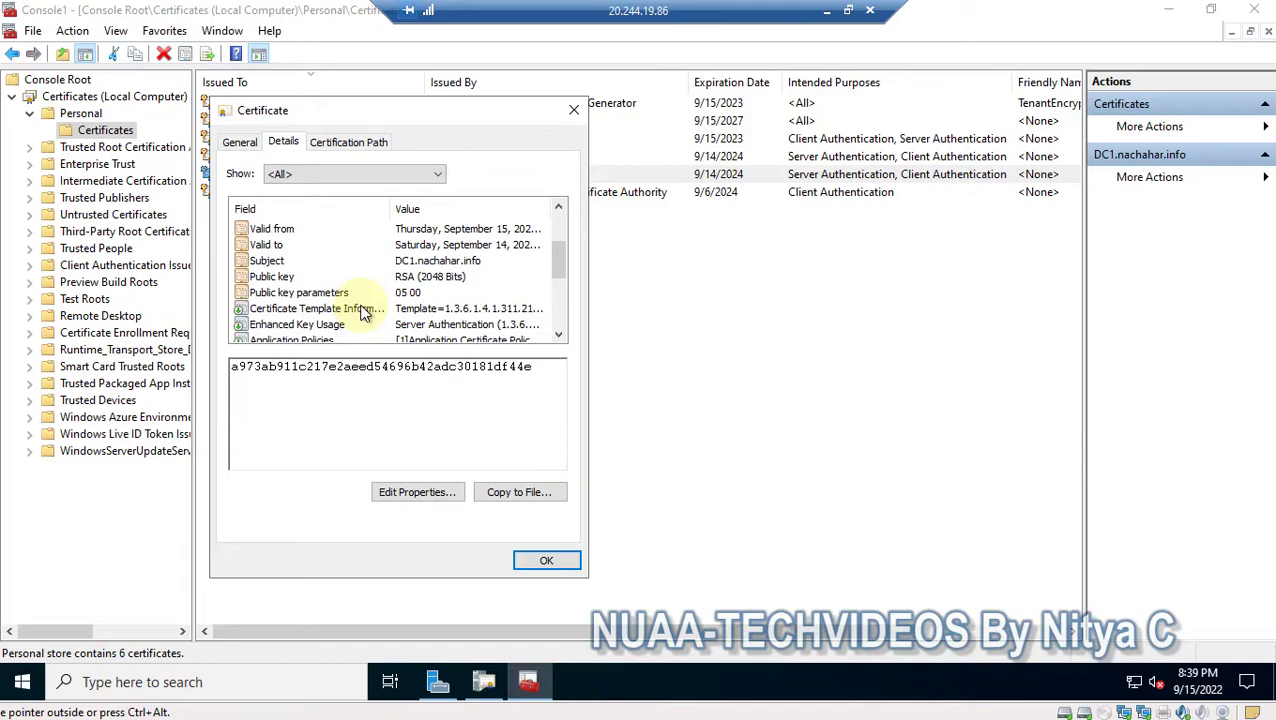
# - Check the certificate's subject name and its 9/14/2024 expiry date, then close it
pyautogui.click(414, 263)
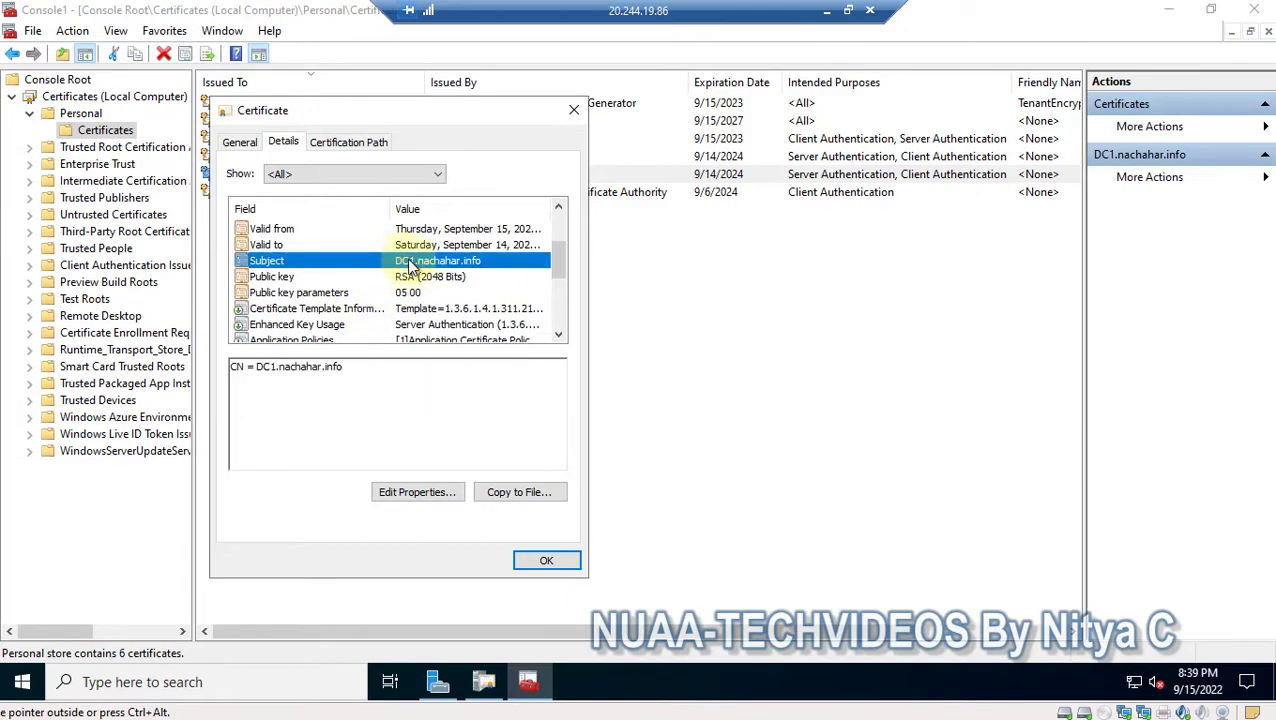
pyautogui.press('Up')
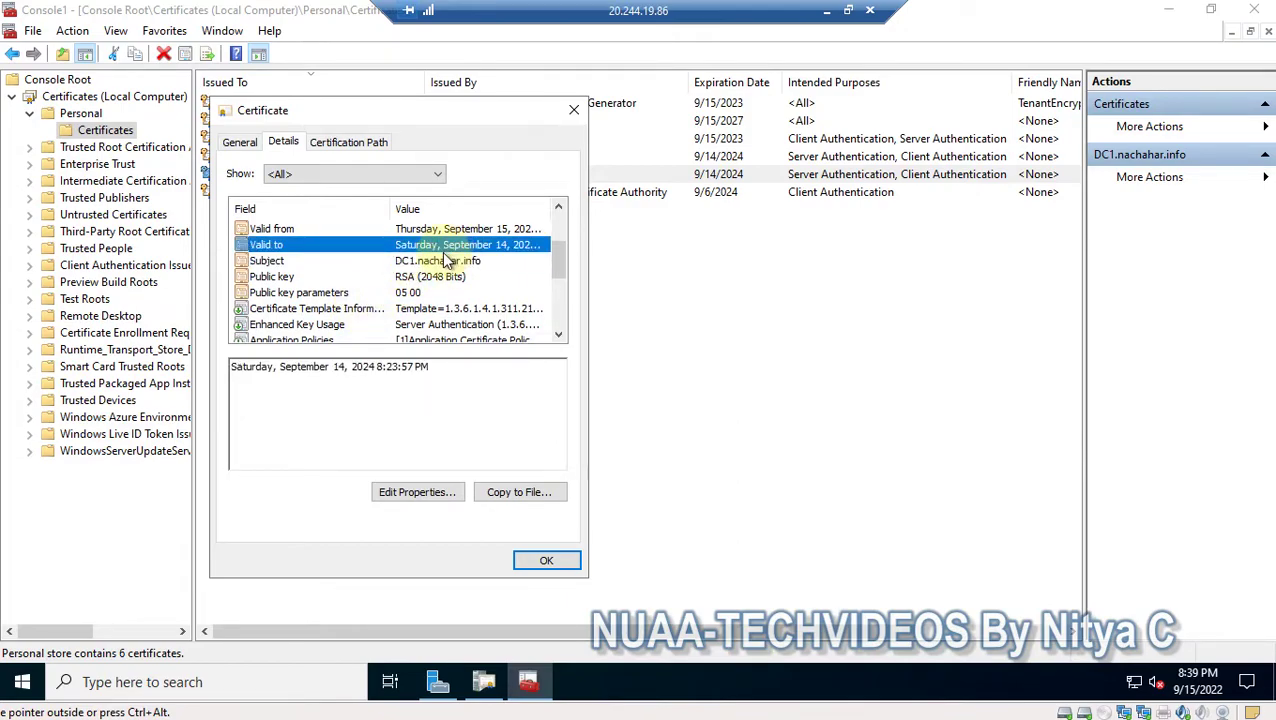
pyautogui.scroll(2, 447, 260)
pyautogui.scroll(-1, 452, 258)
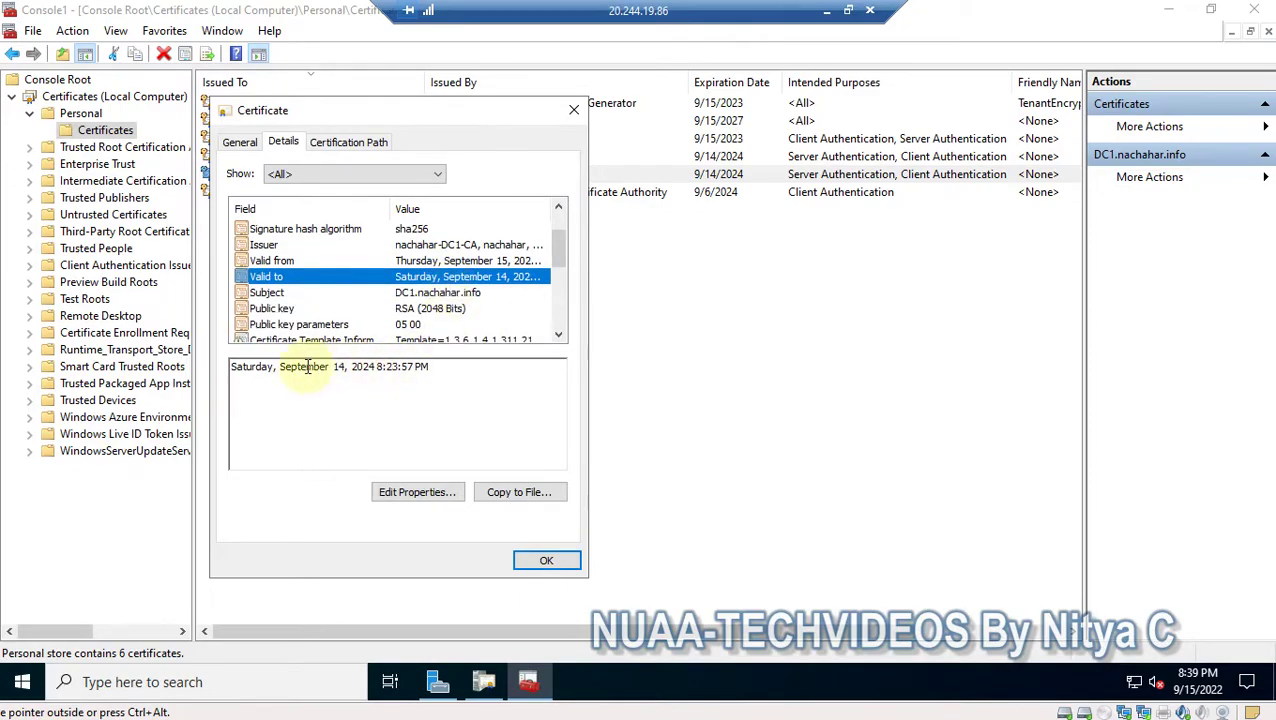
pyautogui.moveTo(304, 367); pyautogui.dragTo(444, 376)
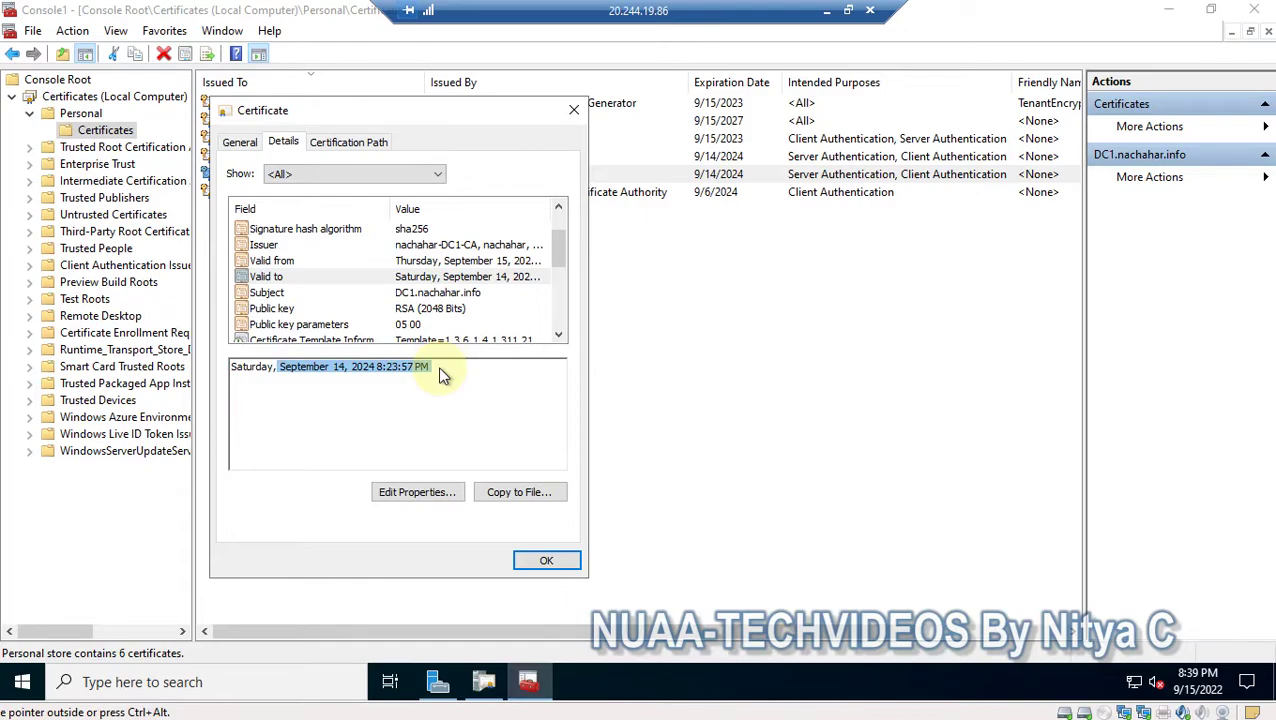
pyautogui.click(547, 558)
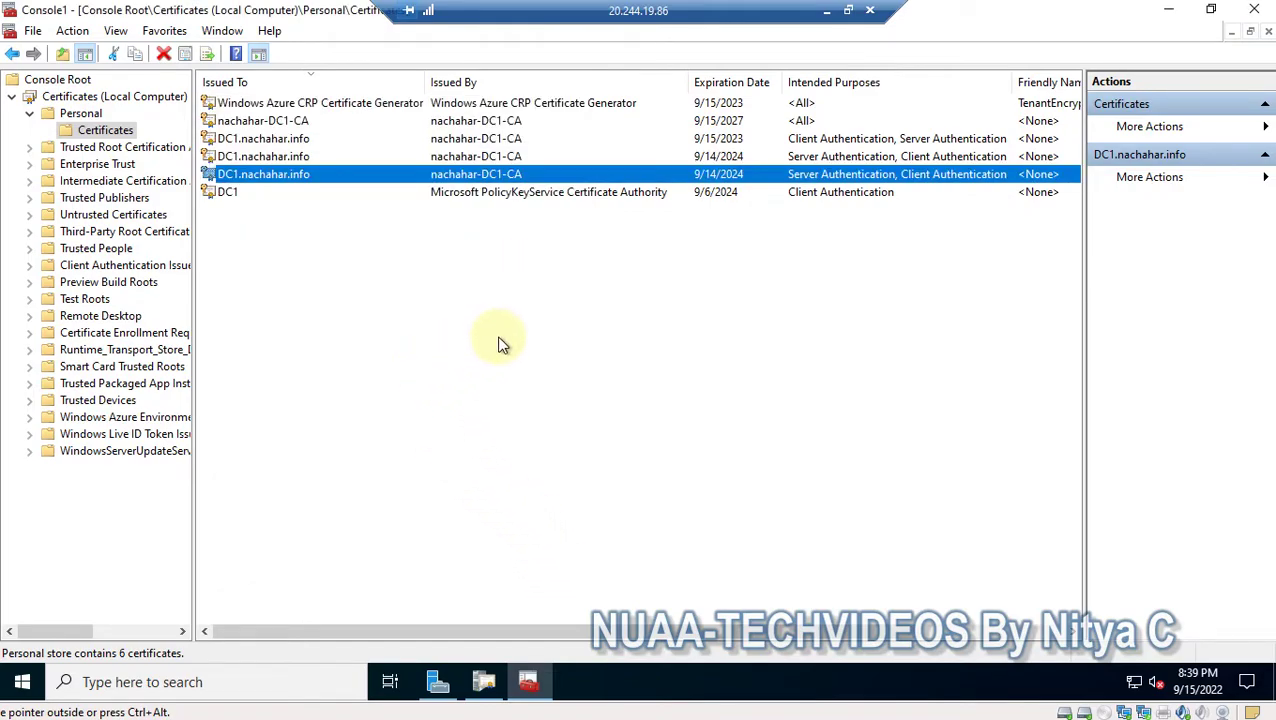